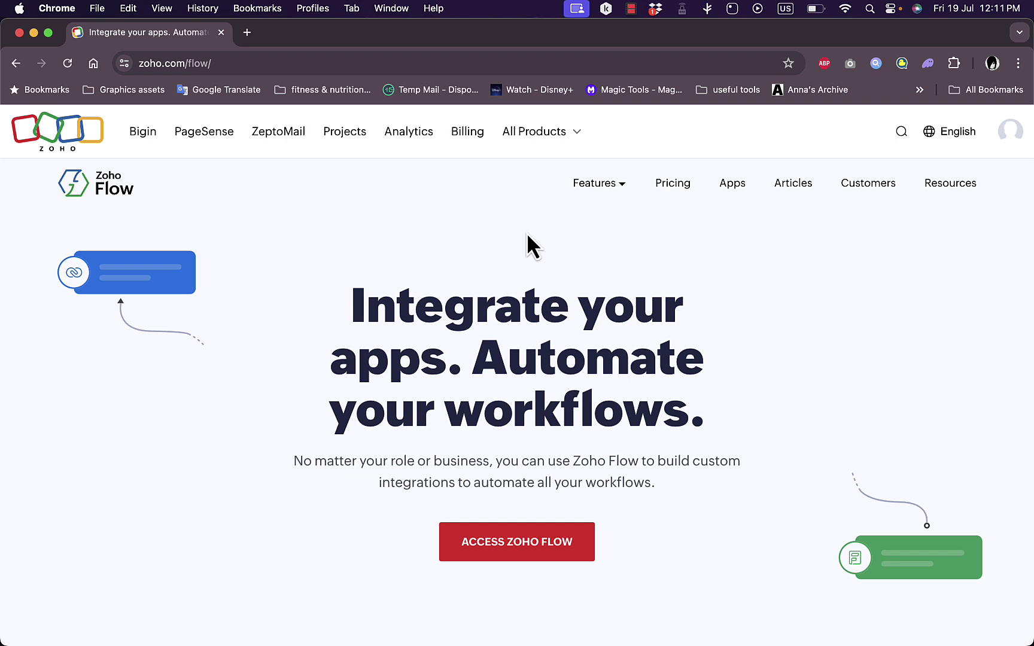
Scroll past the Contact Form Management demo and customer logos to the Slack, Shopify, PayPal app grid.
{"action": "scroll", "coordinate": [527, 232], "scroll_direction": "down", "scroll_amount": 3}
{"action": "scroll", "coordinate": [527, 232], "scroll_direction": "up", "scroll_amount": 3}
{"action": "scroll", "coordinate": [508, 402], "scroll_direction": "down", "scroll_amount": 5}
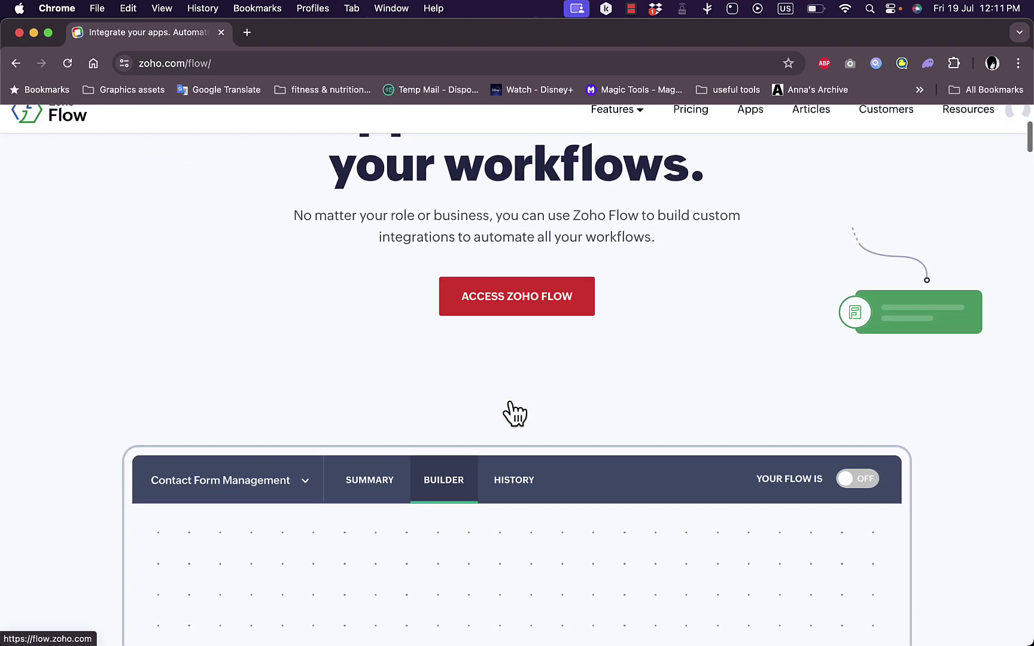
{"action": "scroll", "coordinate": [511, 403], "scroll_direction": "down", "scroll_amount": 6}
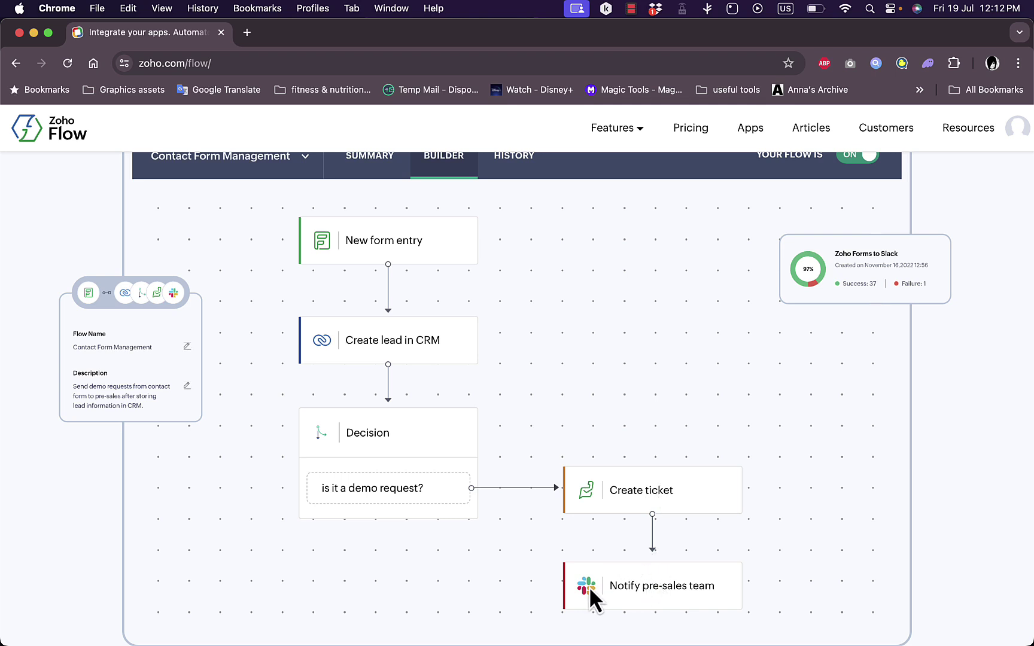
{"action": "scroll", "coordinate": [669, 580], "scroll_direction": "down", "scroll_amount": 10}
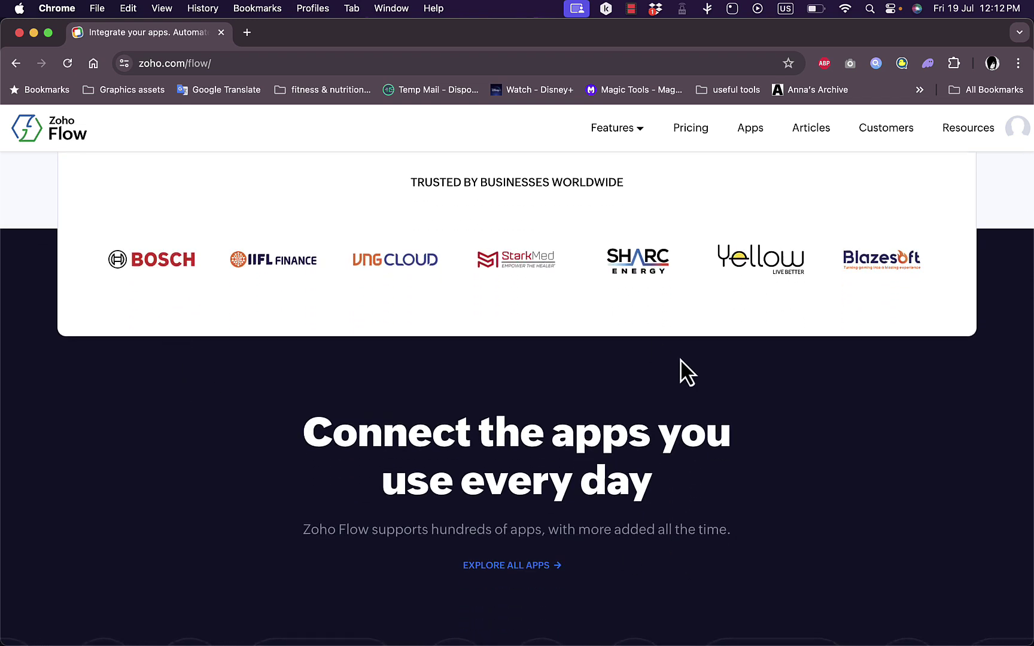
{"action": "scroll", "coordinate": [543, 320], "scroll_direction": "down", "scroll_amount": 5}
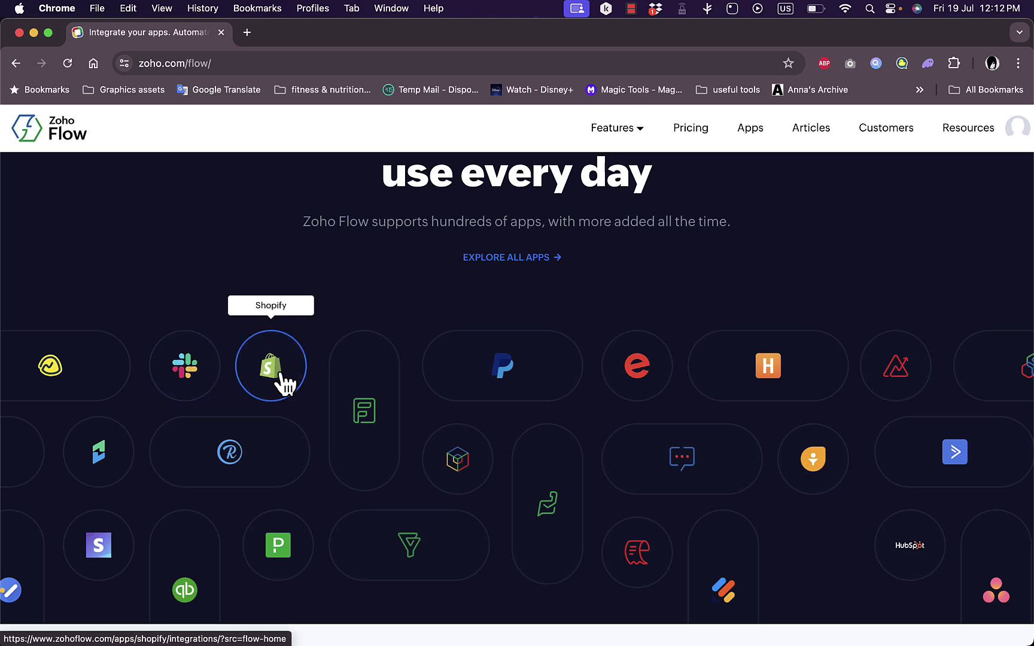
Scroll down through the feature cards and testimonials to the page footer.
{"action": "scroll", "coordinate": [718, 285], "scroll_direction": "down", "scroll_amount": 3}
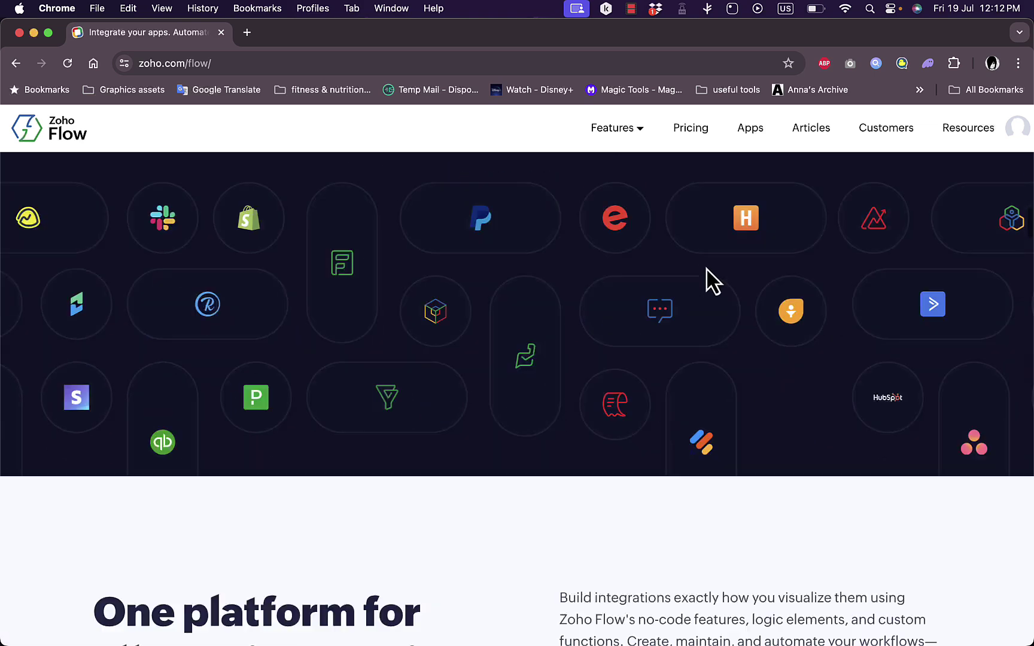
{"action": "scroll", "coordinate": [712, 281], "scroll_direction": "down", "scroll_amount": 5}
{"action": "scroll", "coordinate": [706, 268], "scroll_direction": "down", "scroll_amount": 1}
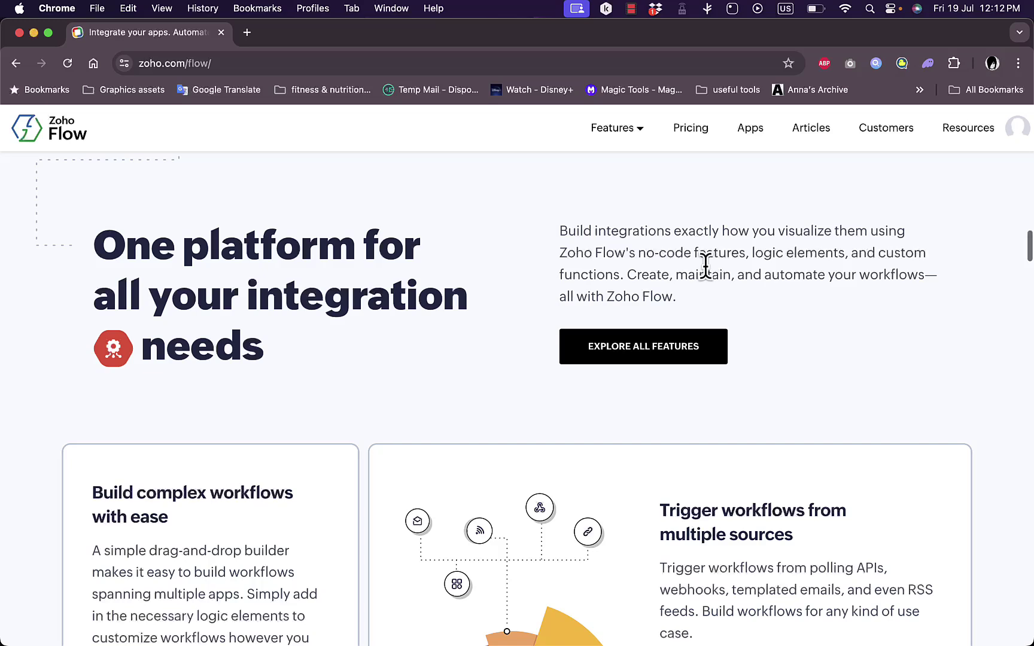
{"action": "scroll", "coordinate": [465, 279], "scroll_direction": "down", "scroll_amount": 2}
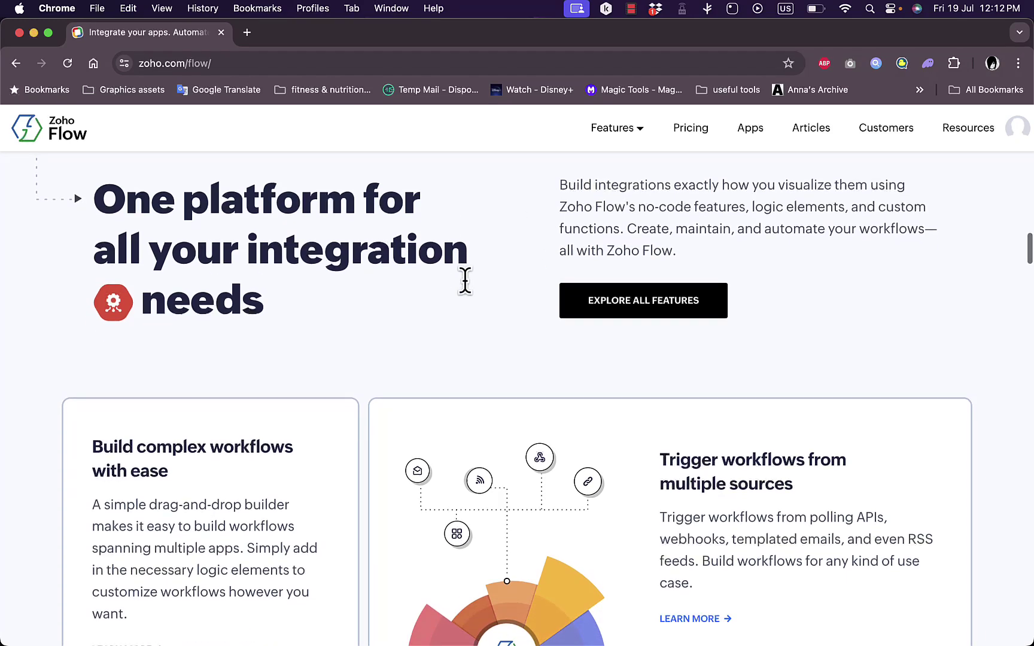
{"action": "scroll", "coordinate": [467, 287], "scroll_direction": "down", "scroll_amount": 1}
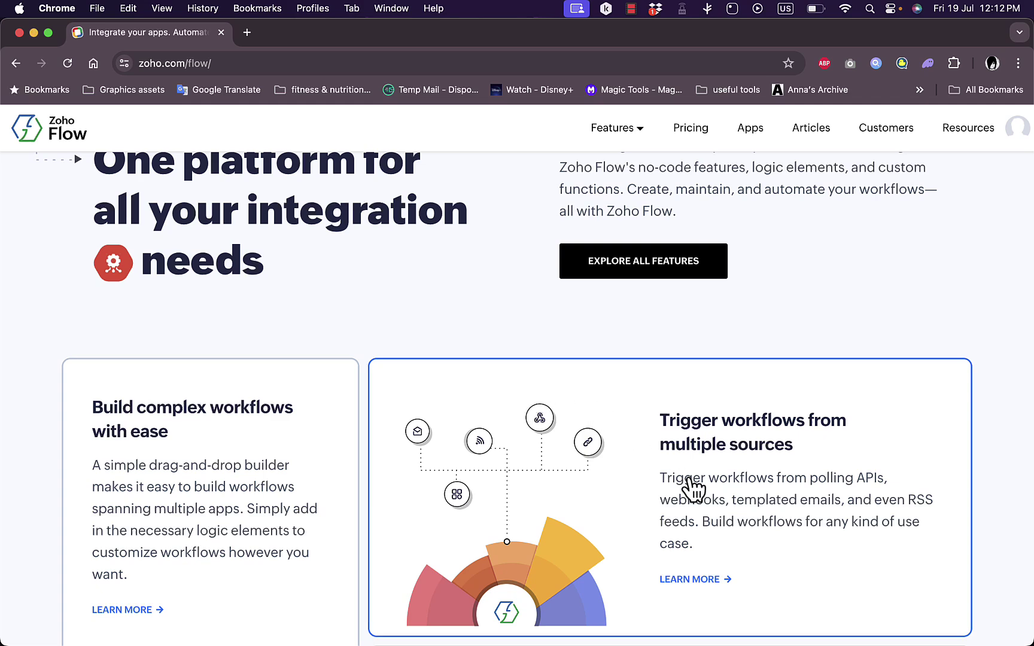
{"action": "scroll", "coordinate": [694, 487], "scroll_direction": "down", "scroll_amount": 6}
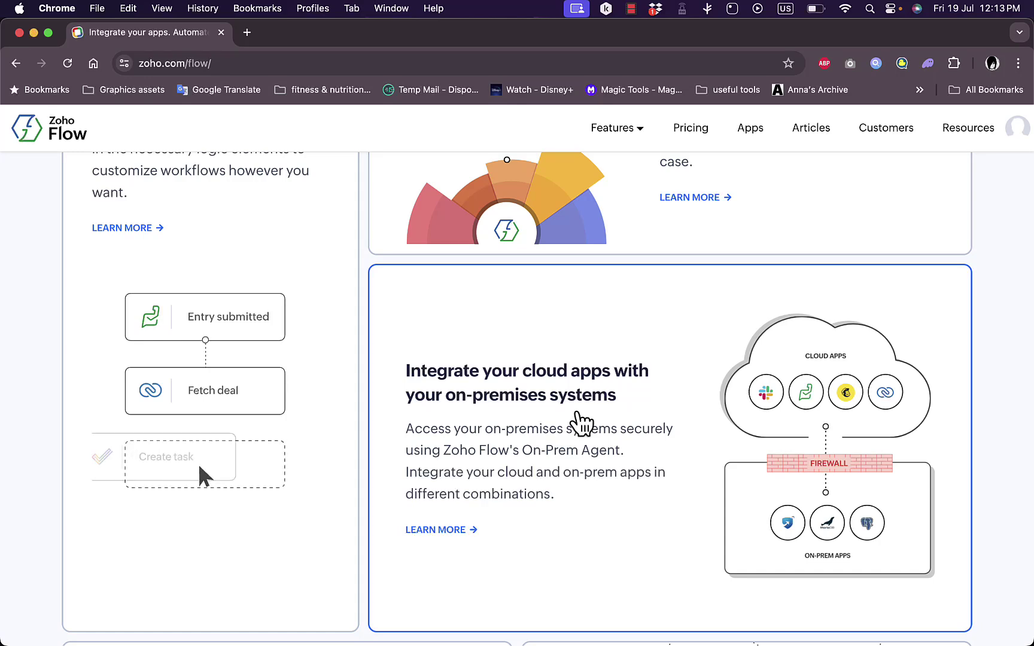
{"action": "scroll", "coordinate": [513, 419], "scroll_direction": "down", "scroll_amount": 2}
{"action": "scroll", "coordinate": [516, 419], "scroll_direction": "down", "scroll_amount": 9}
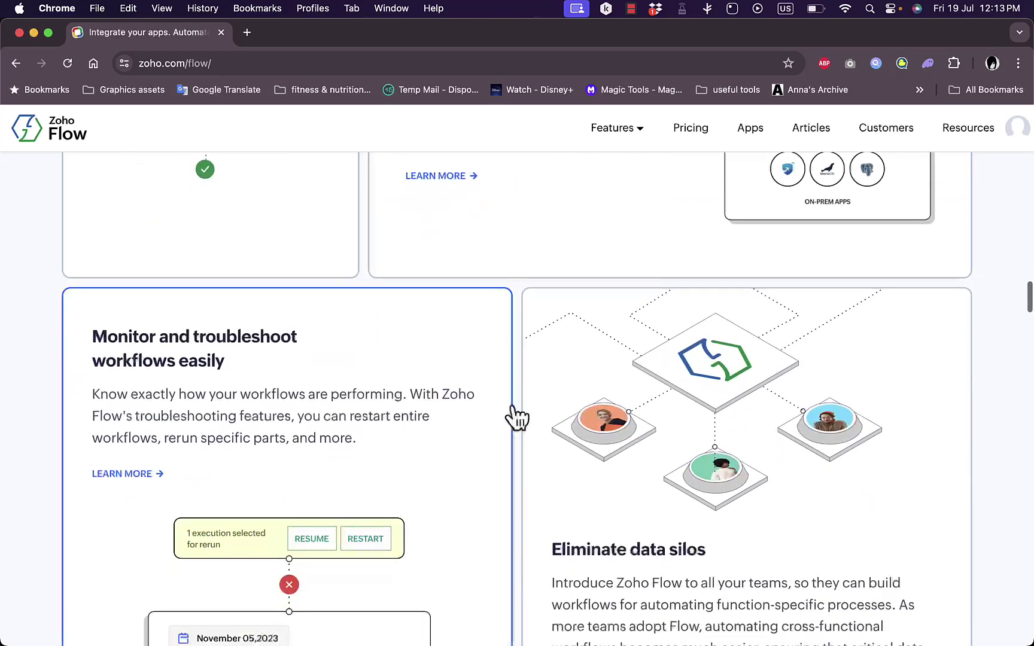
{"action": "scroll", "coordinate": [515, 418], "scroll_direction": "down", "scroll_amount": 16}
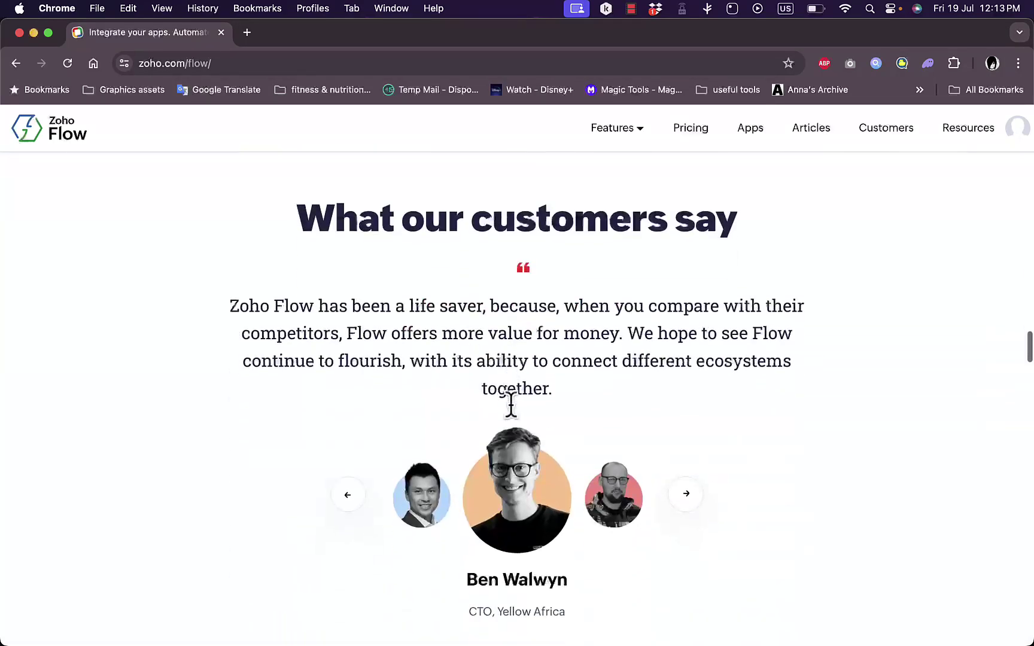
{"action": "scroll", "coordinate": [514, 412], "scroll_direction": "down", "scroll_amount": 6}
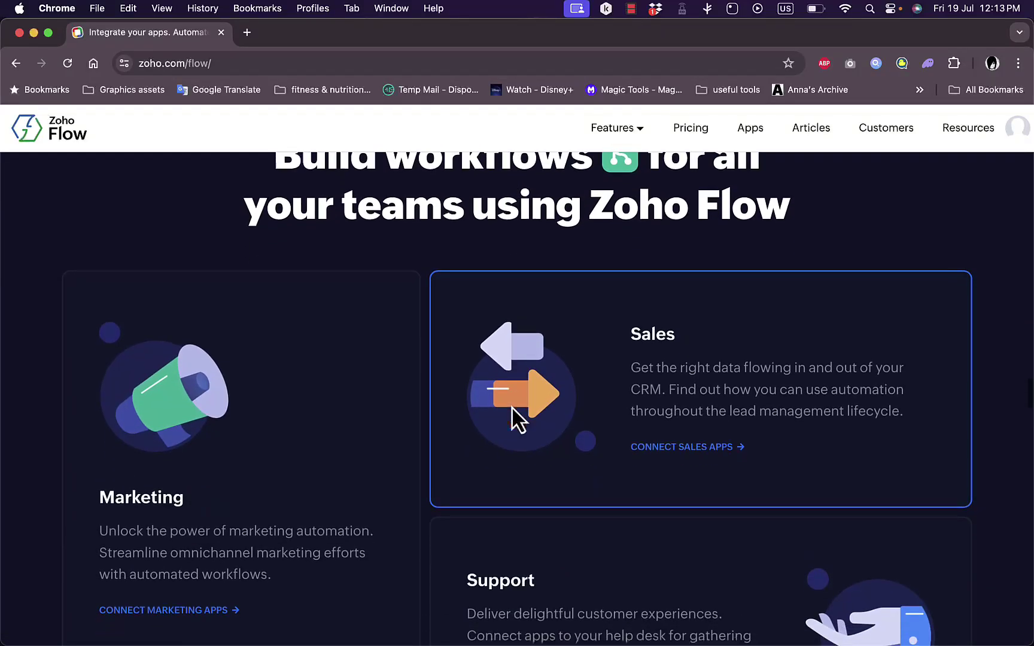
{"action": "scroll", "coordinate": [513, 413], "scroll_direction": "up", "scroll_amount": 2}
{"action": "scroll", "coordinate": [514, 413], "scroll_direction": "up", "scroll_amount": 1}
{"action": "scroll", "coordinate": [516, 401], "scroll_direction": "down", "scroll_amount": 2}
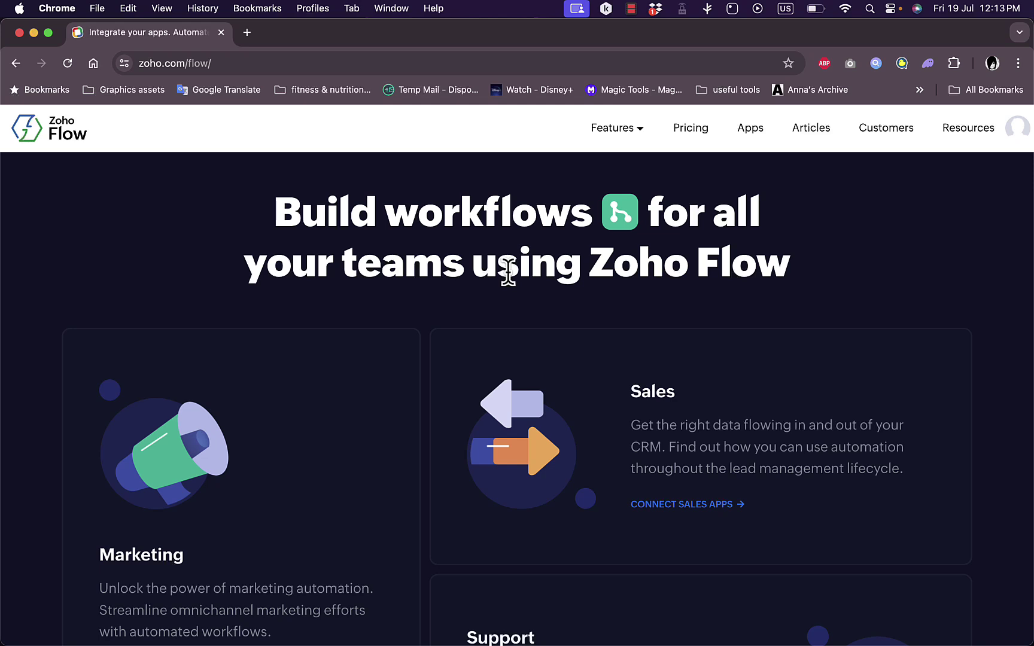
{"action": "scroll", "coordinate": [612, 438], "scroll_direction": "down", "scroll_amount": 5}
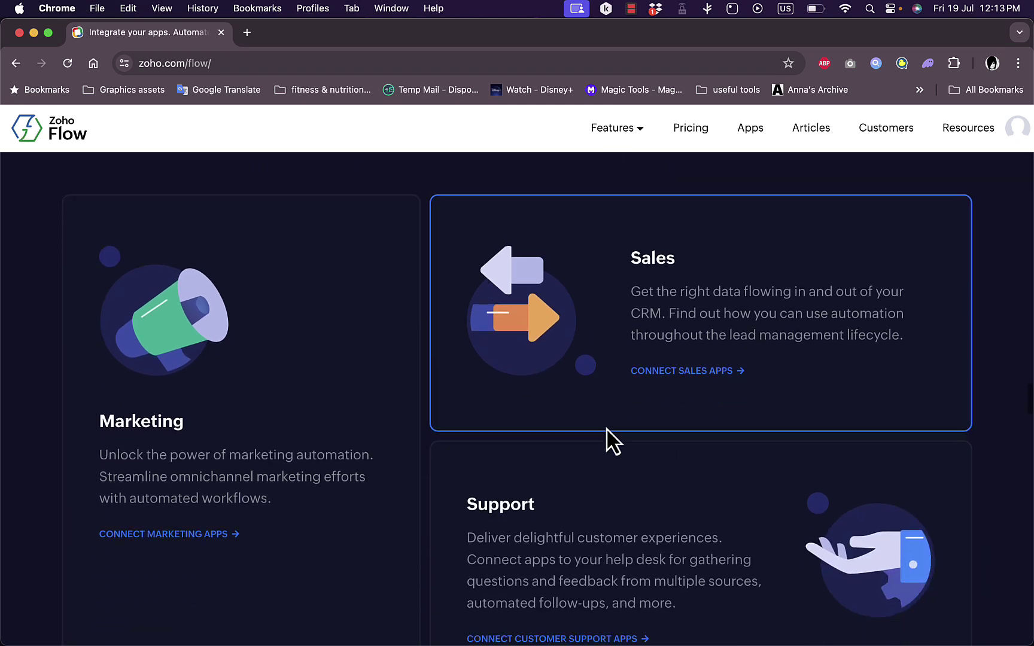
{"action": "scroll", "coordinate": [606, 428], "scroll_direction": "down", "scroll_amount": 12}
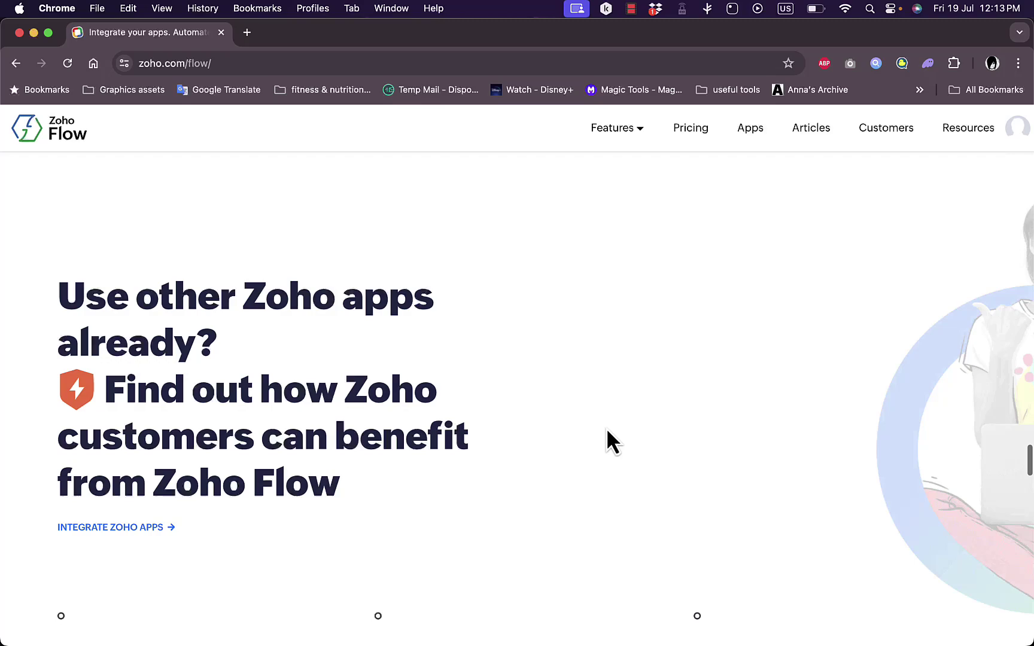
{"action": "scroll", "coordinate": [607, 429], "scroll_direction": "up", "scroll_amount": 1}
{"action": "scroll", "coordinate": [606, 429], "scroll_direction": "down", "scroll_amount": 12}
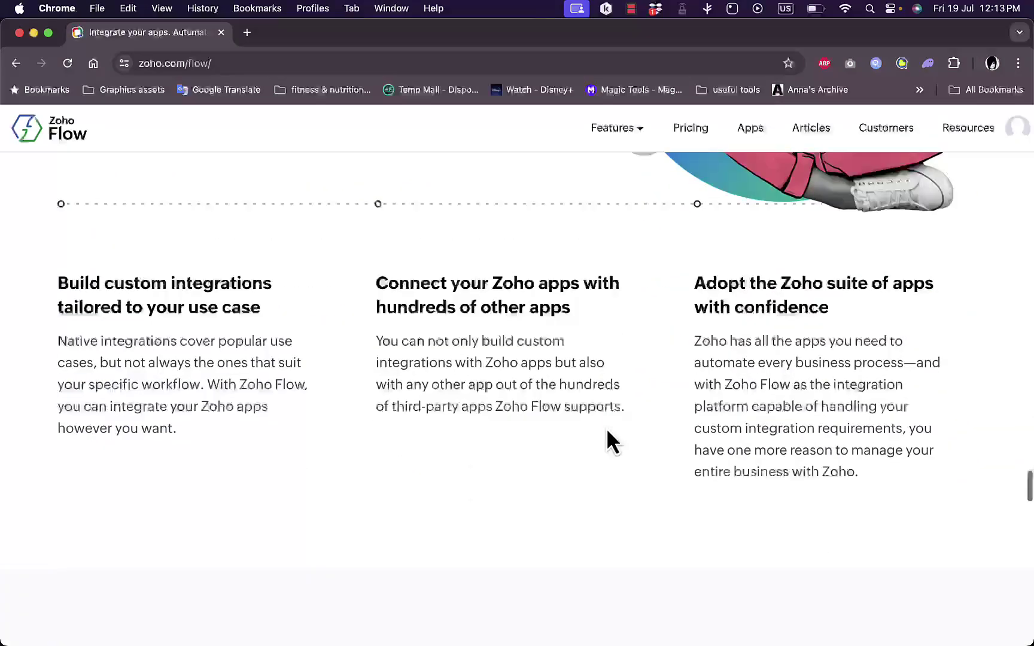
{"action": "scroll", "coordinate": [606, 429], "scroll_direction": "down", "scroll_amount": 17}
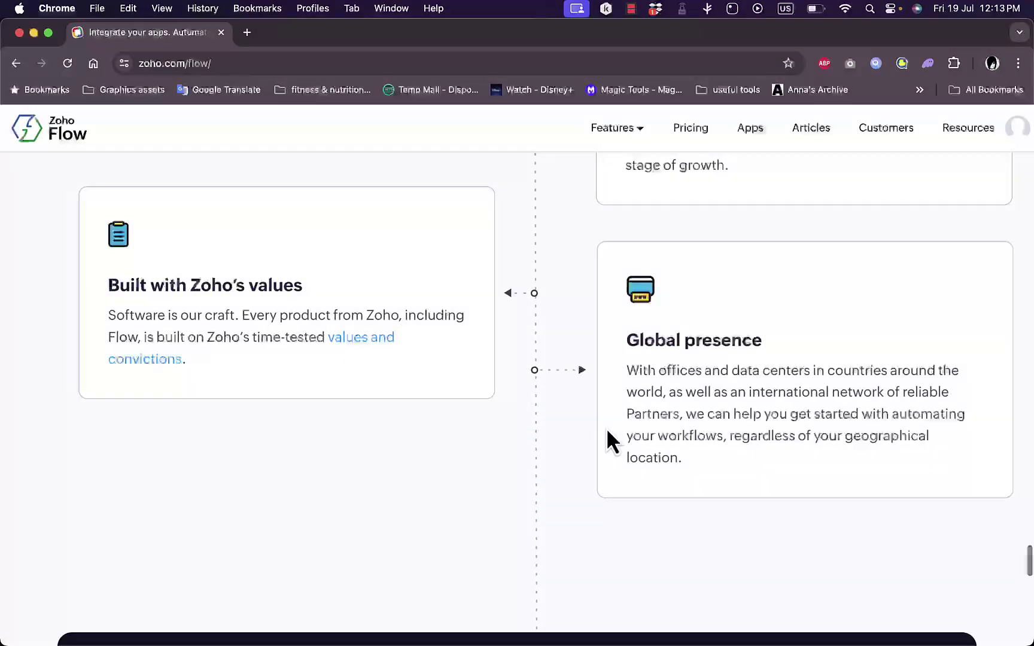
{"action": "scroll", "coordinate": [606, 428], "scroll_direction": "down", "scroll_amount": 12}
Scroll back up to the 'Integrate your apps. Automate your workflows.' headline.
{"action": "scroll", "coordinate": [606, 429], "scroll_direction": "up", "scroll_amount": 9}
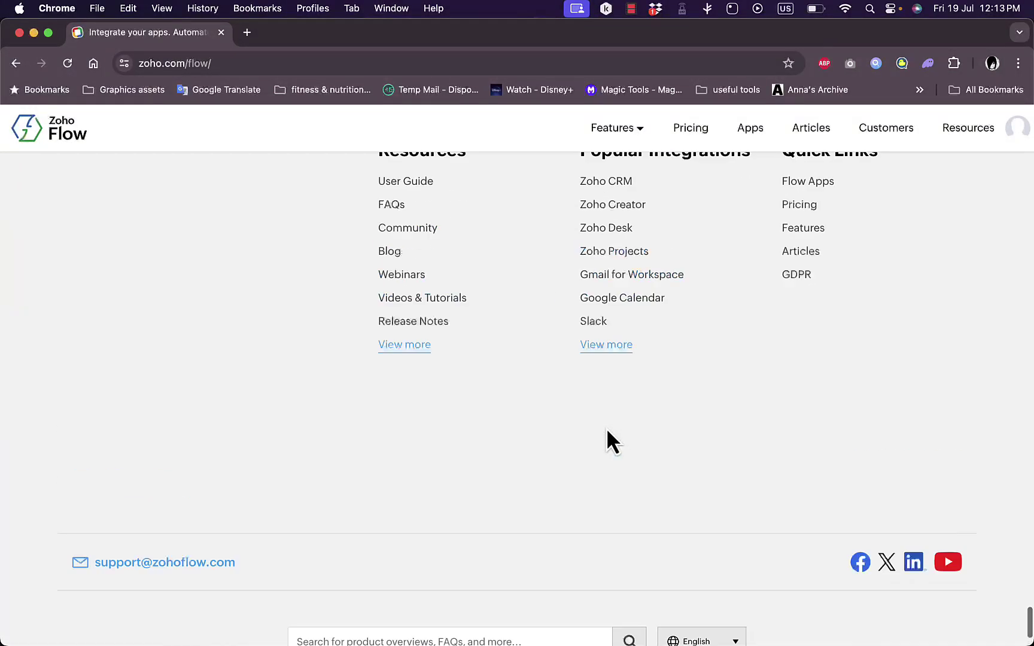
{"action": "scroll", "coordinate": [606, 428], "scroll_direction": "up", "scroll_amount": 2}
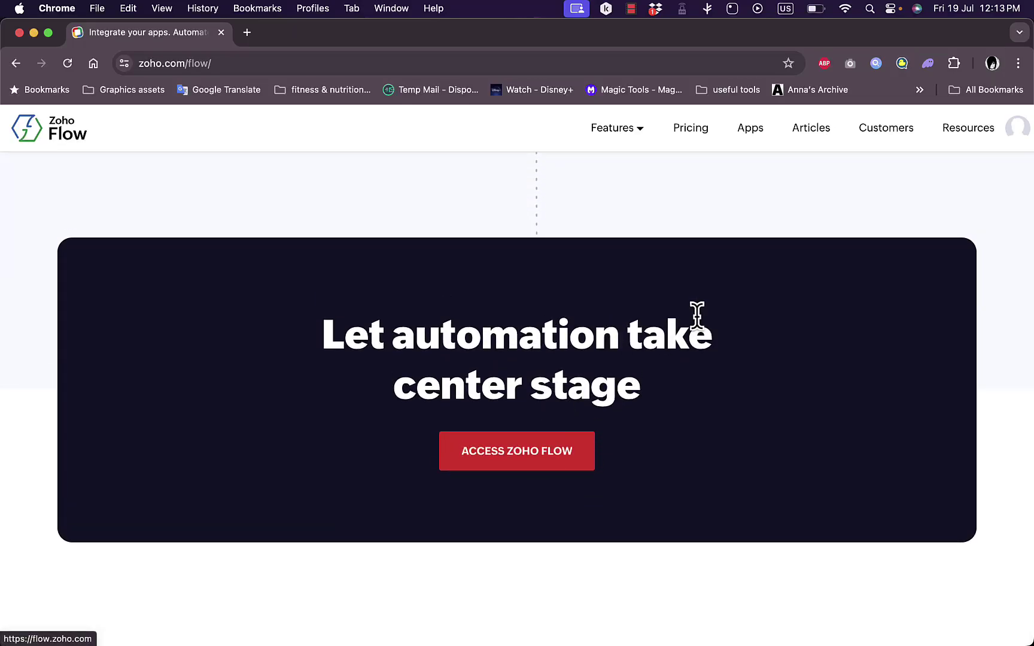
{"action": "scroll", "coordinate": [697, 316], "scroll_direction": "up", "scroll_amount": 10}
{"action": "scroll", "coordinate": [697, 316], "scroll_direction": "up", "scroll_amount": 15}
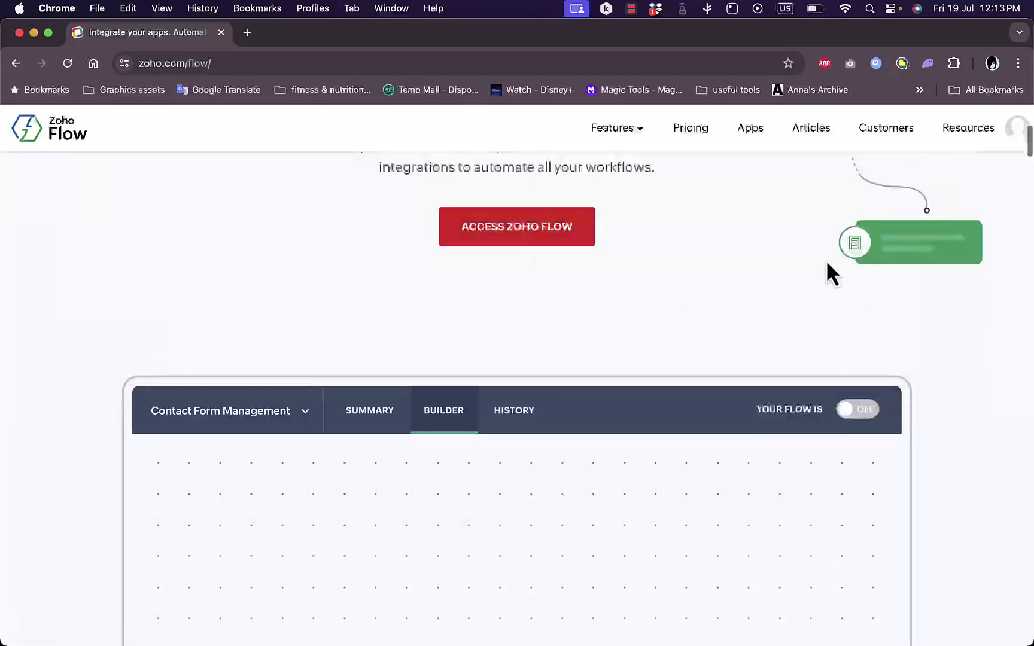
{"action": "scroll", "coordinate": [534, 234], "scroll_direction": "up", "scroll_amount": 5}
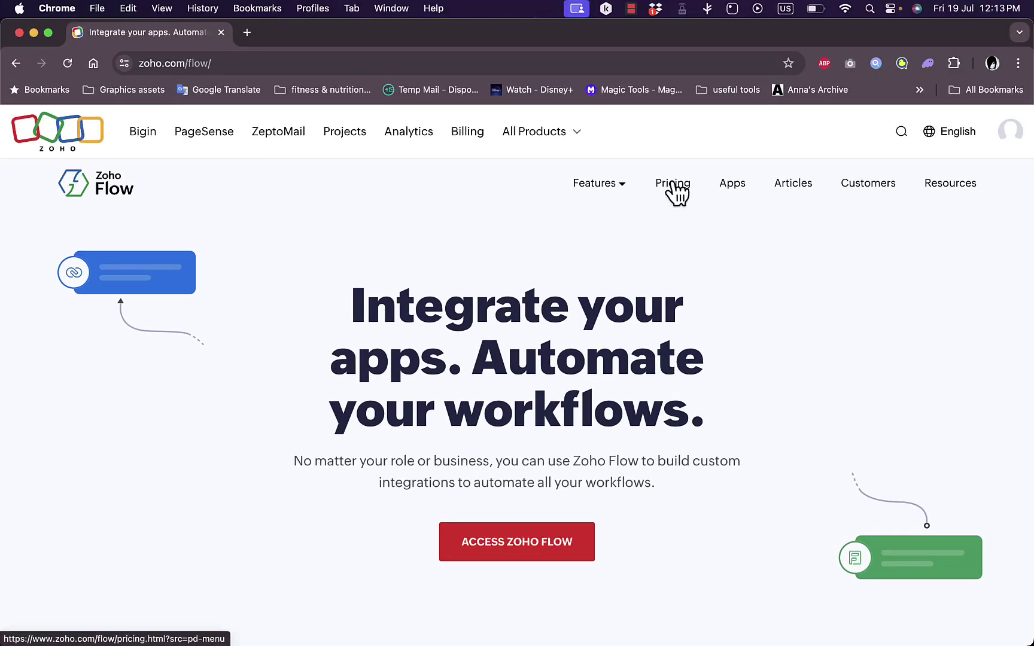
{"action": "scroll", "coordinate": [445, 332], "scroll_direction": "down", "scroll_amount": 3}
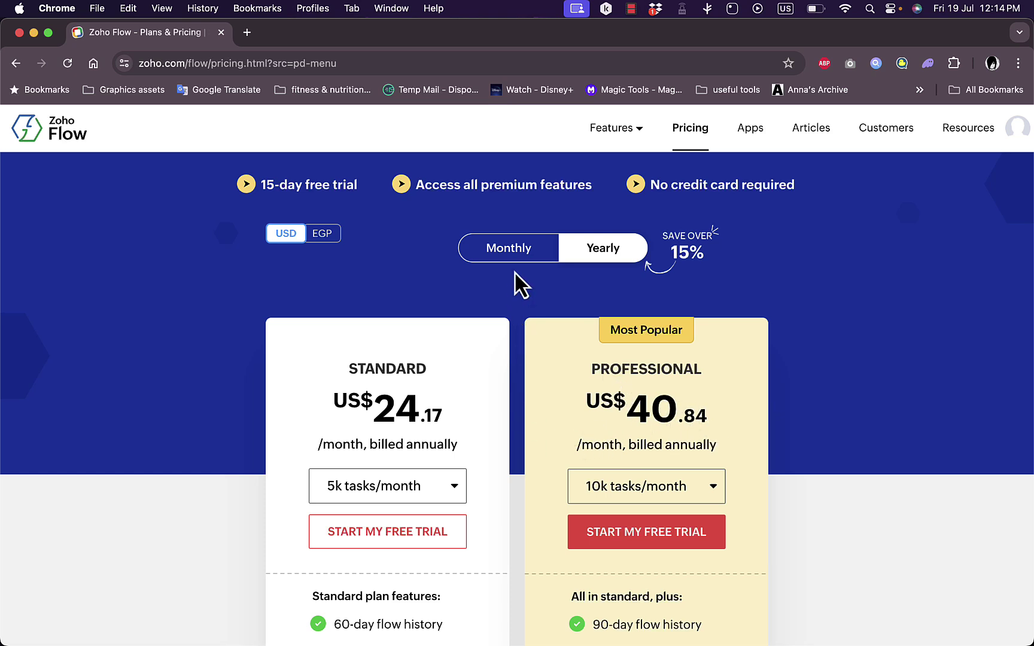
{"action": "left_click", "coordinate": [515, 249]}
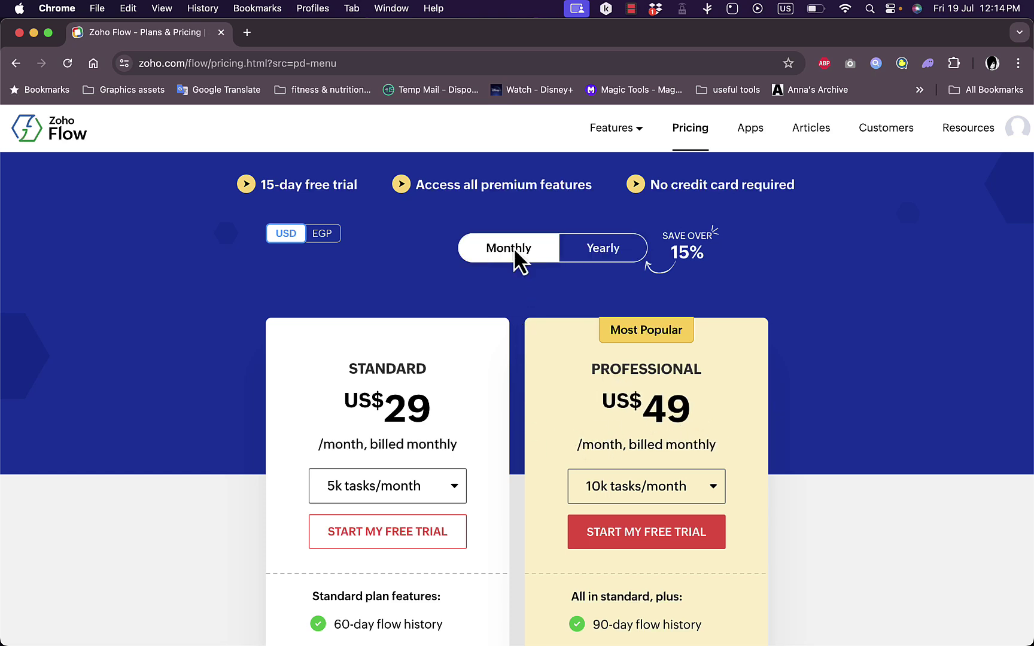
{"action": "scroll", "coordinate": [501, 406], "scroll_direction": "down", "scroll_amount": 2}
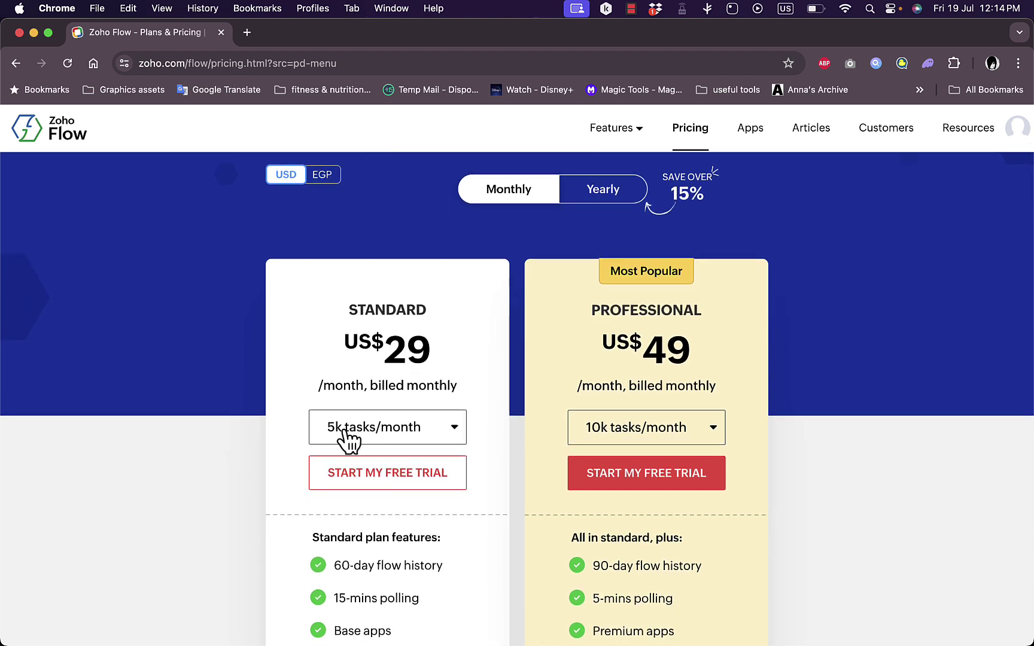
{"action": "left_click", "coordinate": [461, 428]}
{"action": "scroll", "coordinate": [434, 437], "scroll_direction": "down", "scroll_amount": 1}
{"action": "scroll", "coordinate": [438, 446], "scroll_direction": "down", "scroll_amount": 6}
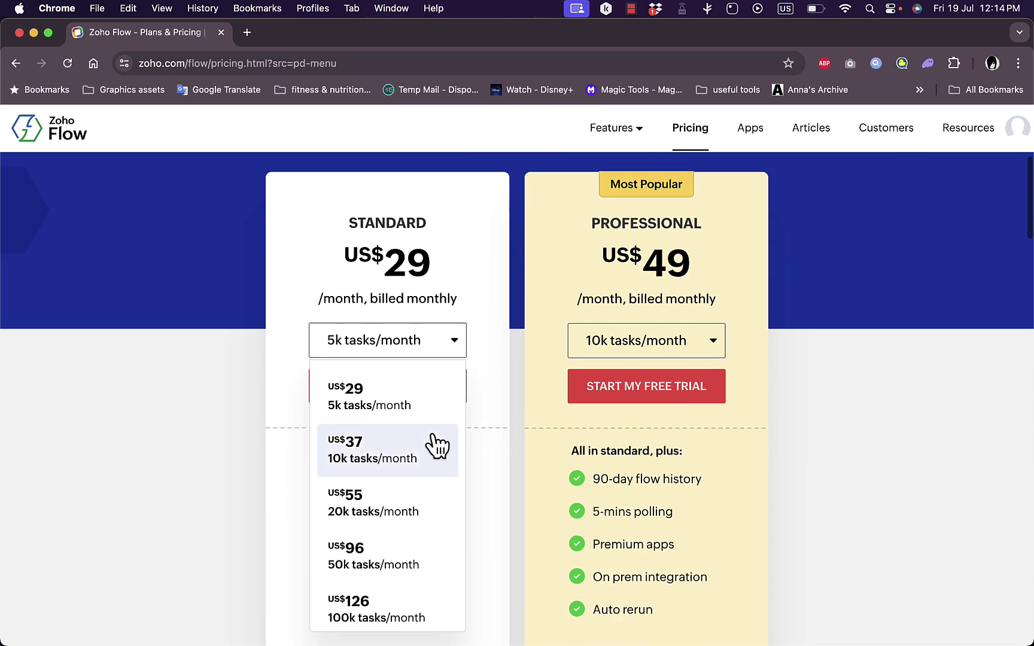
{"action": "scroll", "coordinate": [438, 446], "scroll_direction": "down", "scroll_amount": 10}
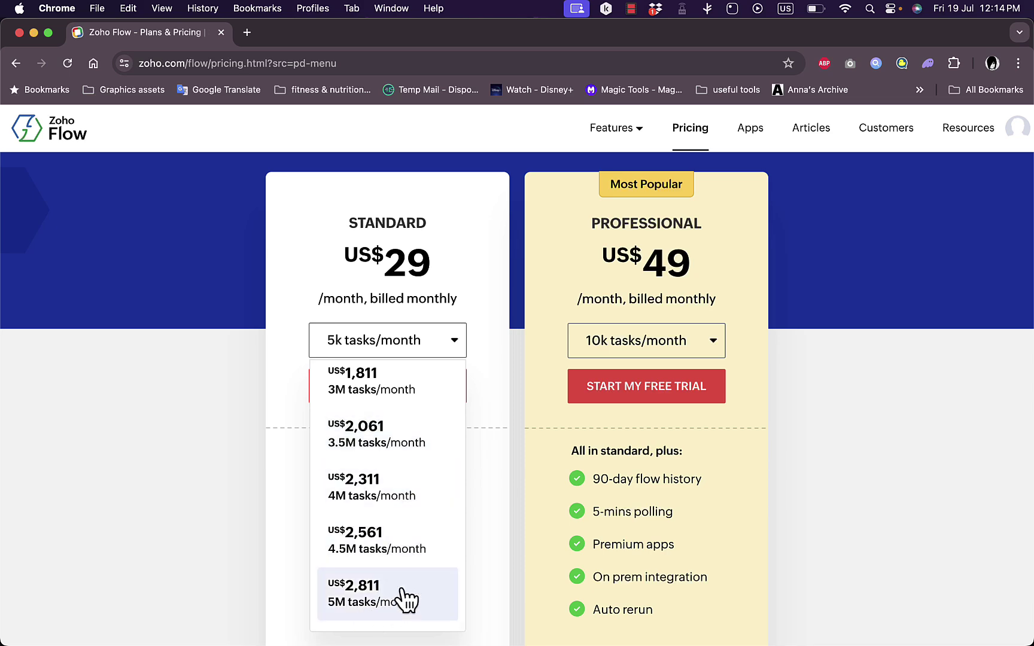
{"action": "scroll", "coordinate": [419, 545], "scroll_direction": "up", "scroll_amount": 15}
{"action": "scroll", "coordinate": [415, 538], "scroll_direction": "down", "scroll_amount": 4}
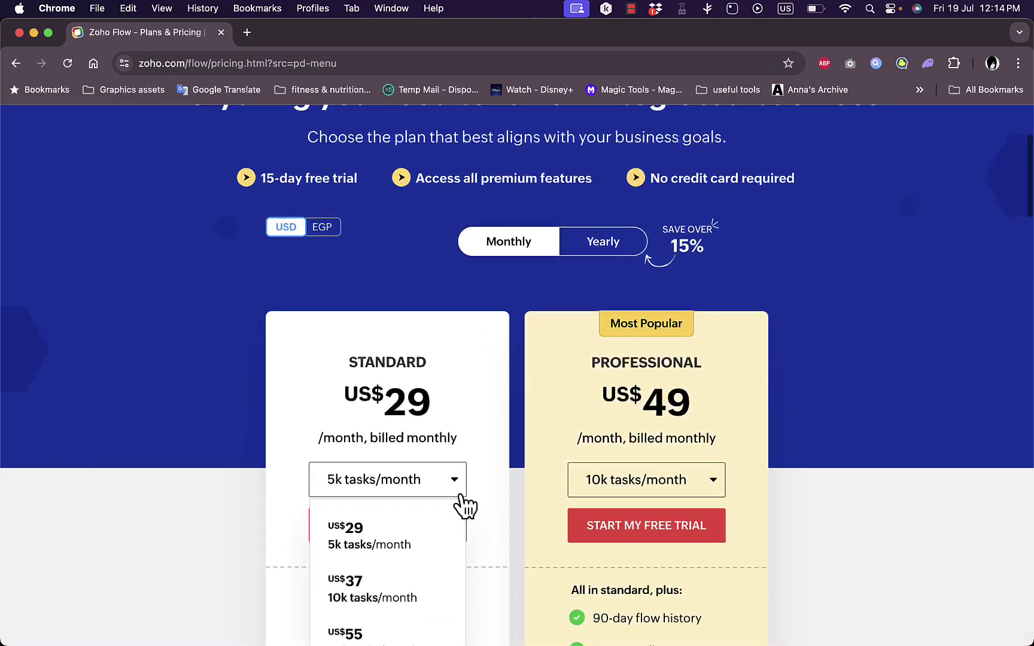
{"action": "left_click", "coordinate": [476, 481]}
{"action": "scroll", "coordinate": [477, 480], "scroll_direction": "down", "scroll_amount": 5}
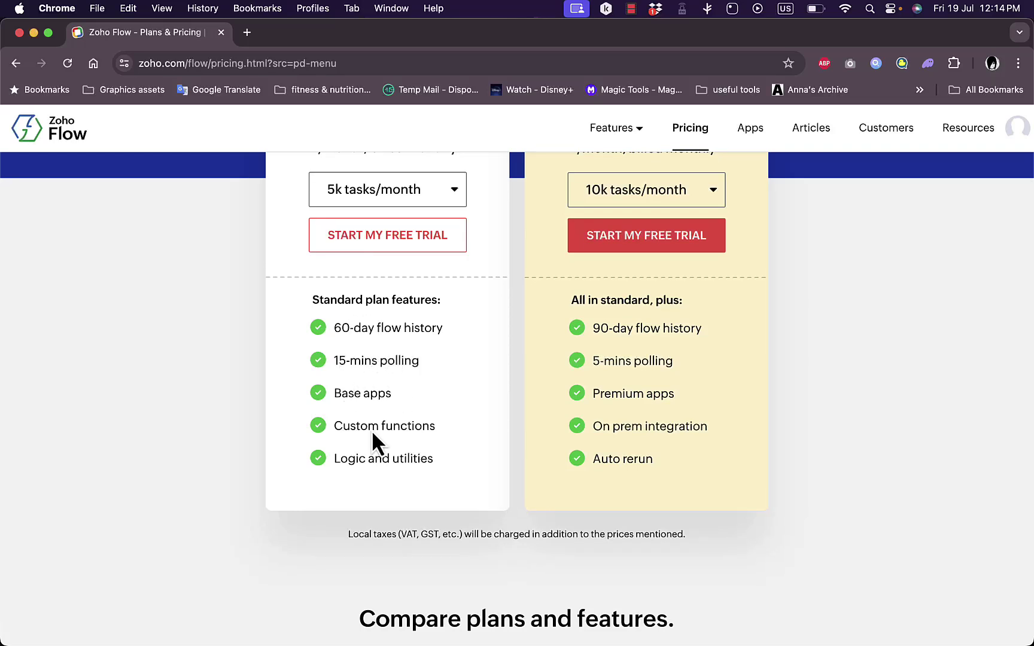
{"action": "scroll", "coordinate": [584, 397], "scroll_direction": "up", "scroll_amount": 5}
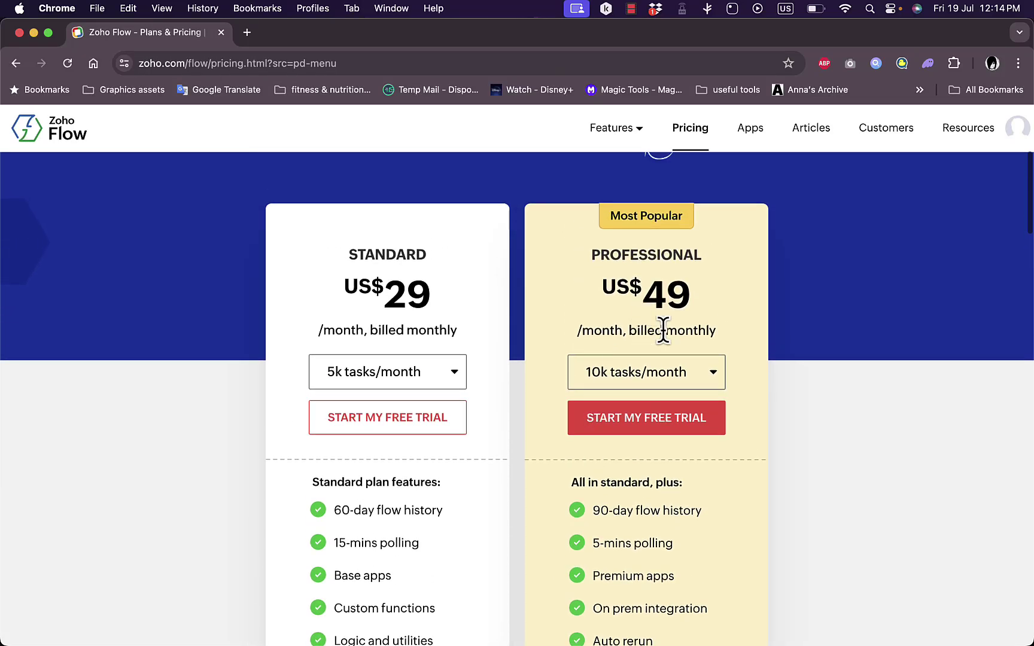
{"action": "left_click", "coordinate": [688, 383]}
{"action": "scroll", "coordinate": [669, 477], "scroll_direction": "down", "scroll_amount": 10}
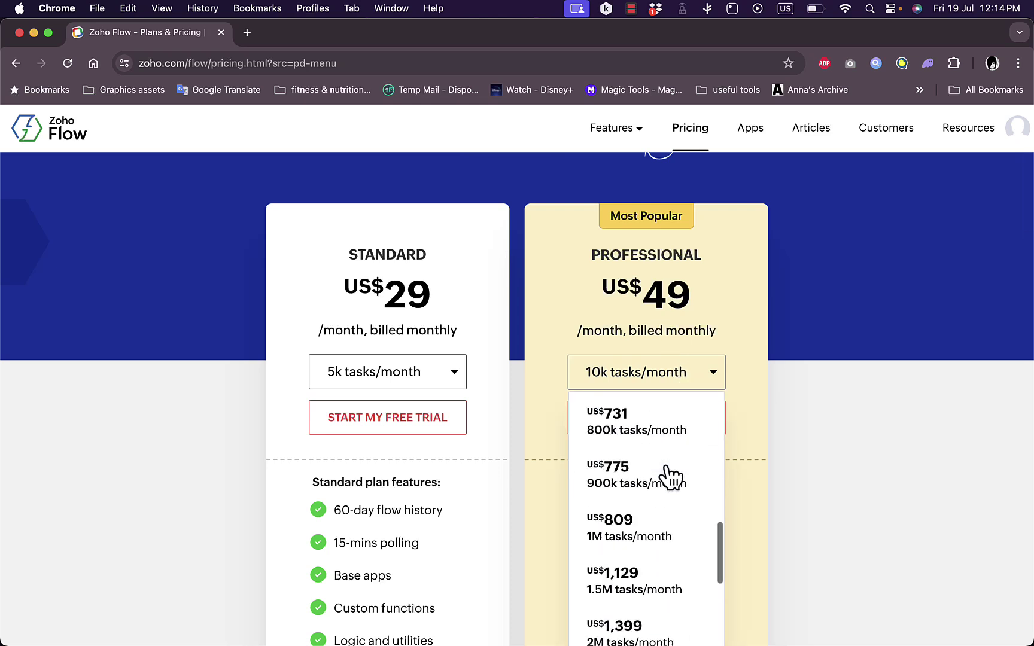
{"action": "scroll", "coordinate": [669, 477], "scroll_direction": "down", "scroll_amount": 5}
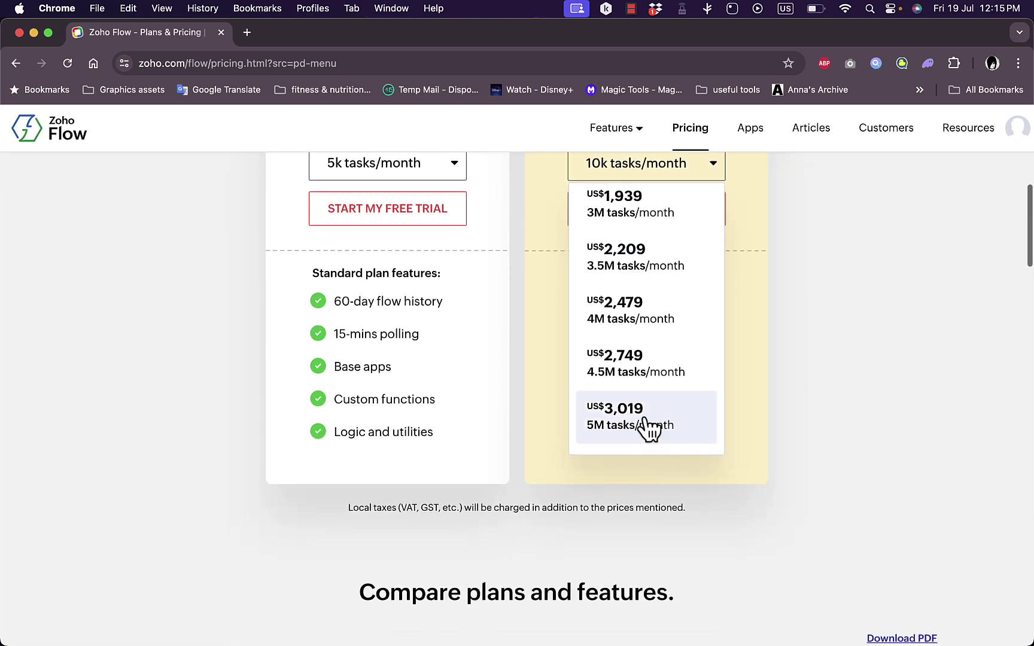
{"action": "left_click", "coordinate": [633, 460]}
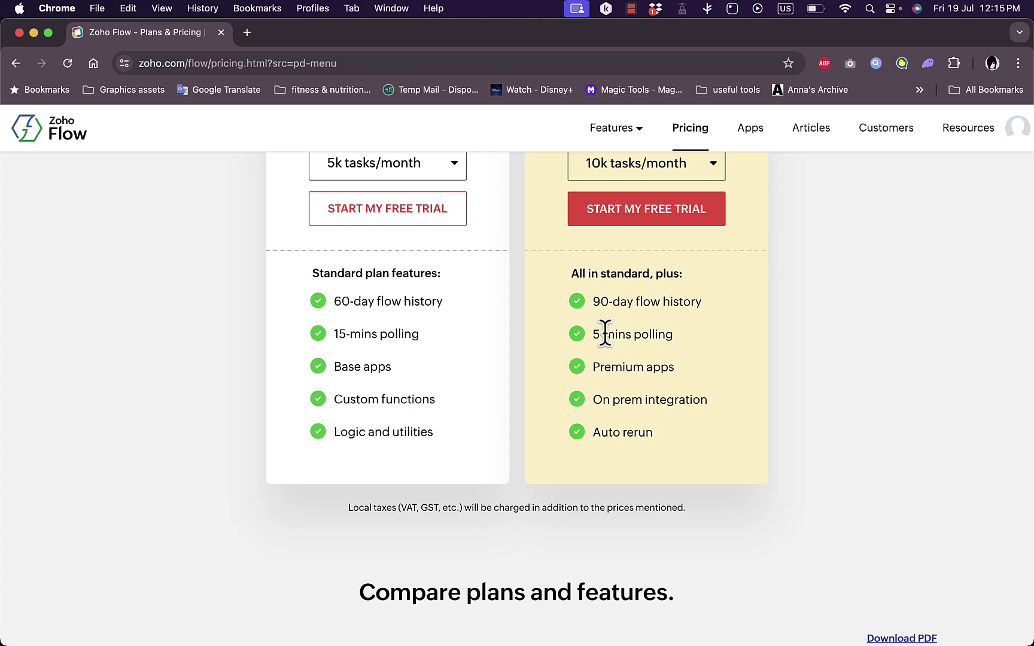
{"action": "scroll", "coordinate": [569, 431], "scroll_direction": "down", "scroll_amount": 15}
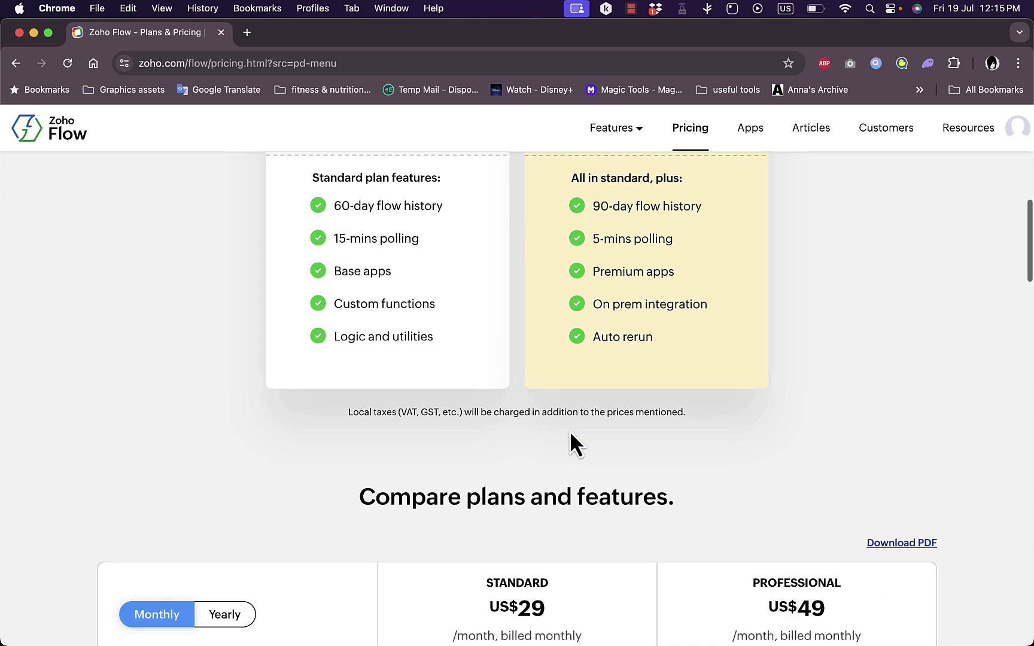
Expand Logic and utilities in Compare plans, then scroll back to the Standard and Professional cards.
{"action": "scroll", "coordinate": [574, 442], "scroll_direction": "down", "scroll_amount": 4}
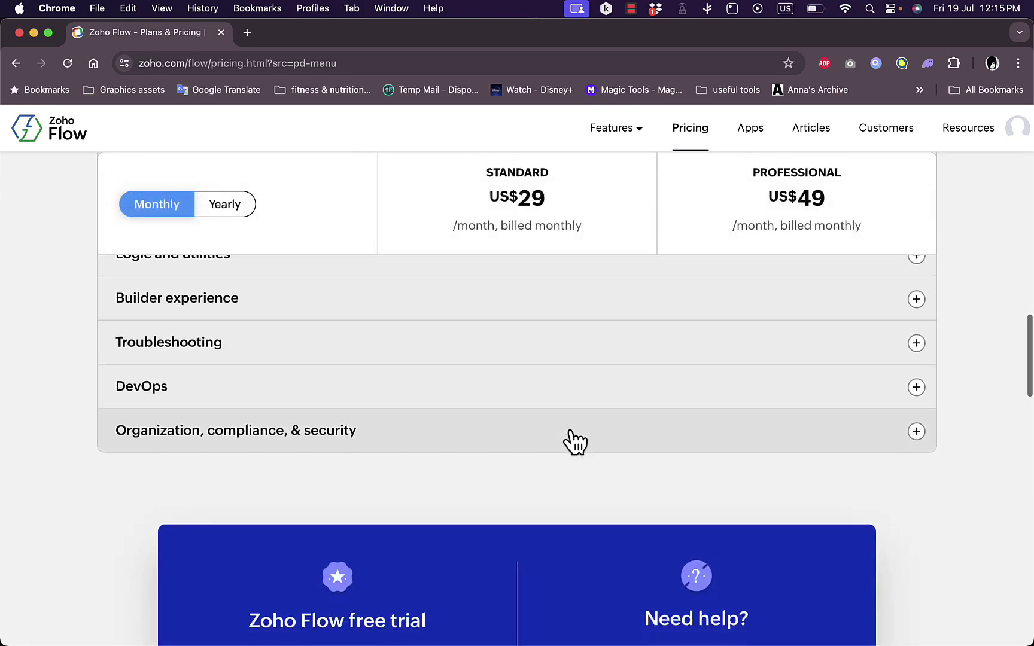
{"action": "scroll", "coordinate": [574, 441], "scroll_direction": "up", "scroll_amount": 5}
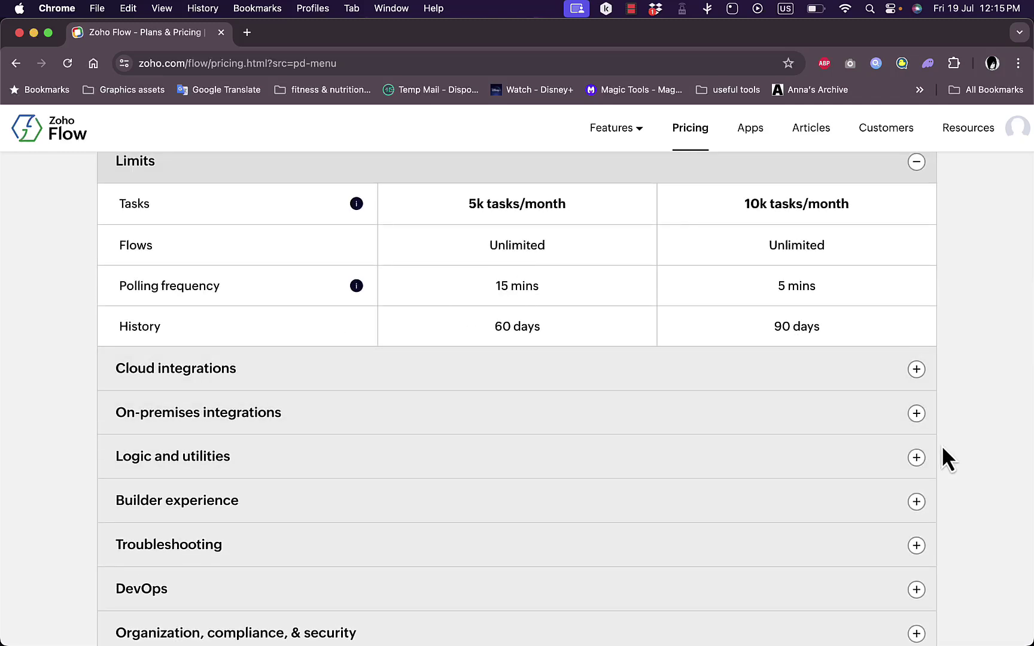
{"action": "left_click", "coordinate": [917, 457]}
{"action": "scroll", "coordinate": [697, 471], "scroll_direction": "down", "scroll_amount": 15}
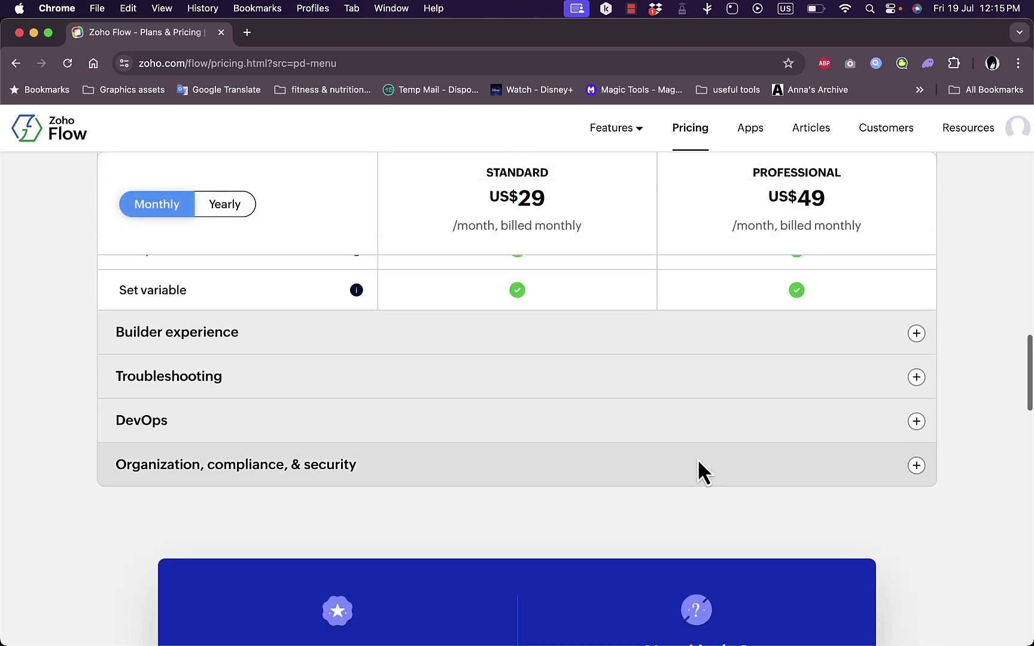
{"action": "scroll", "coordinate": [699, 468], "scroll_direction": "down", "scroll_amount": 5}
{"action": "scroll", "coordinate": [699, 468], "scroll_direction": "up", "scroll_amount": 15}
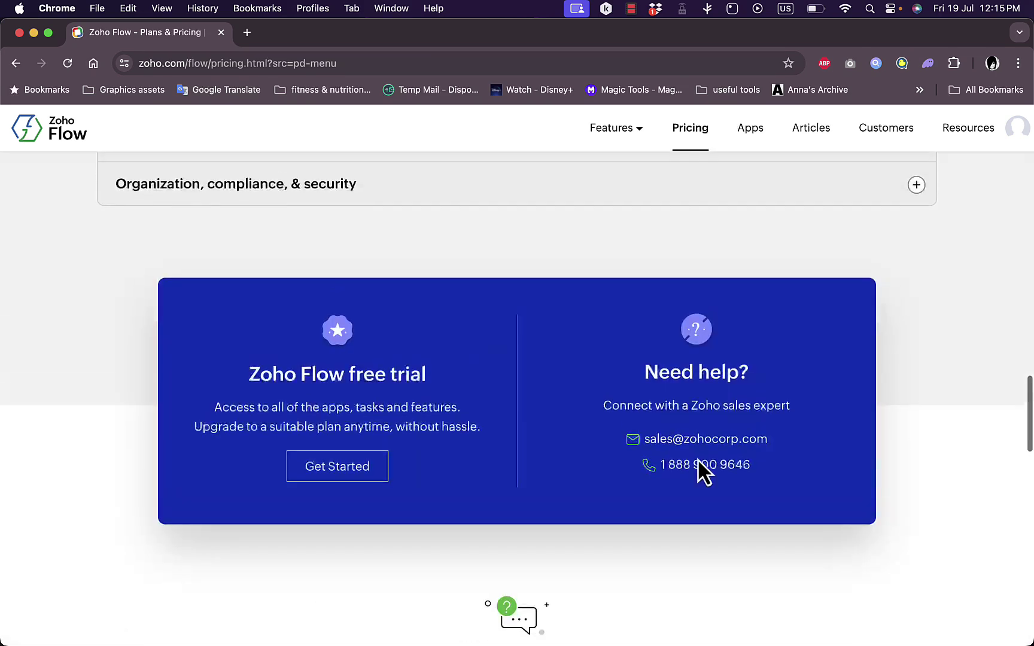
{"action": "scroll", "coordinate": [699, 470], "scroll_direction": "up", "scroll_amount": 20}
{"action": "scroll", "coordinate": [699, 471], "scroll_direction": "down", "scroll_amount": 6}
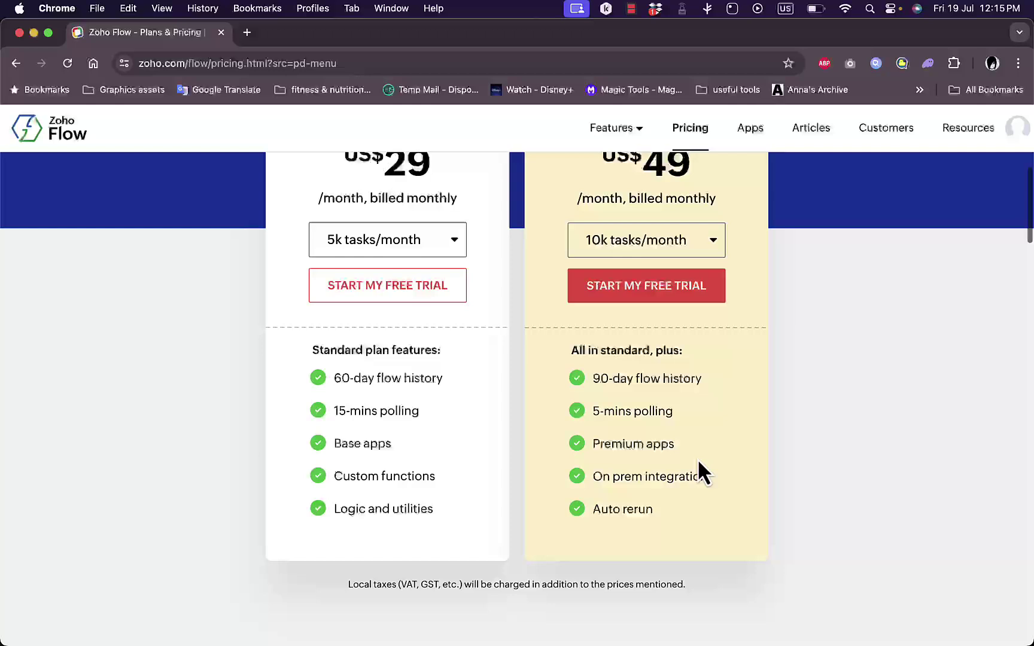
{"action": "scroll", "coordinate": [386, 306], "scroll_direction": "up", "scroll_amount": 2}
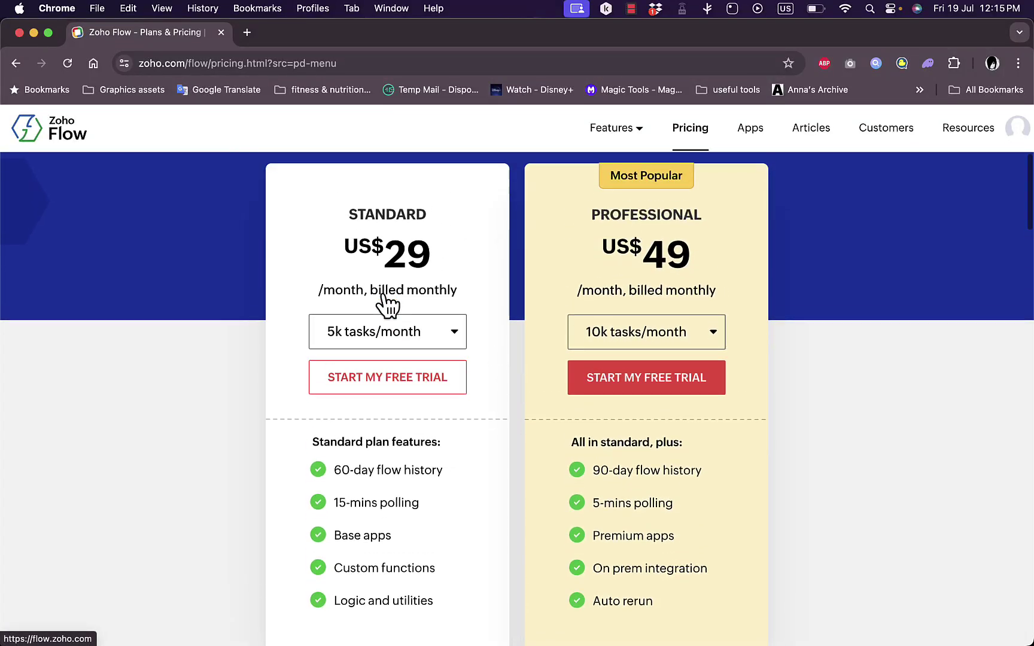
Begin the Standard plan's free trial to reach the empty howtosimple My Flows page.
{"action": "left_click", "coordinate": [388, 398]}
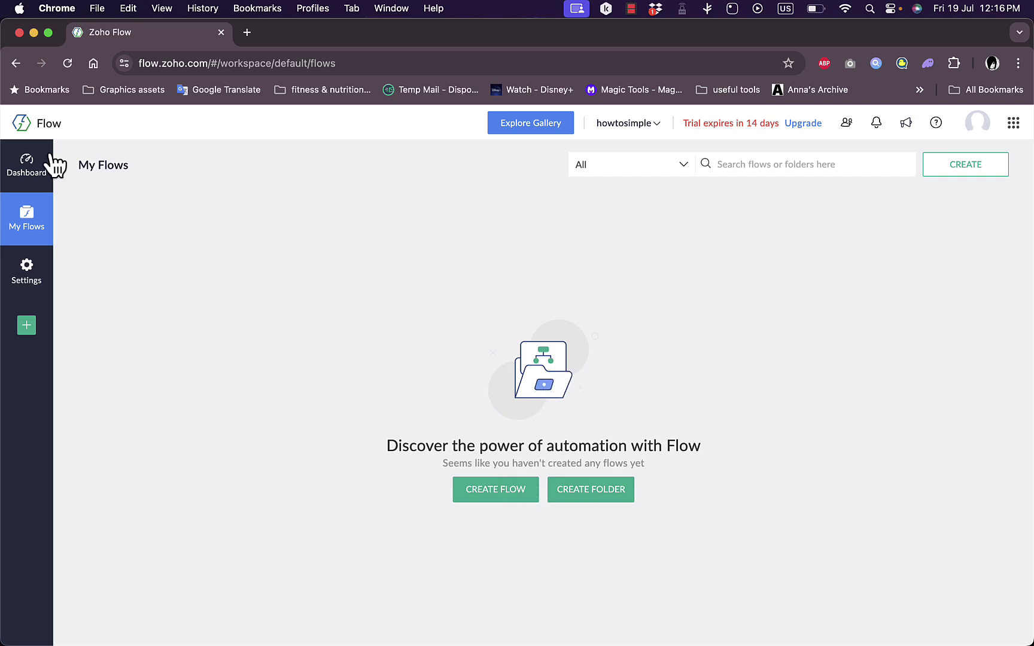
Check the Dashboard, then return to My Flows and bring up the CREATE FLOW form.
{"action": "left_click", "coordinate": [41, 175]}
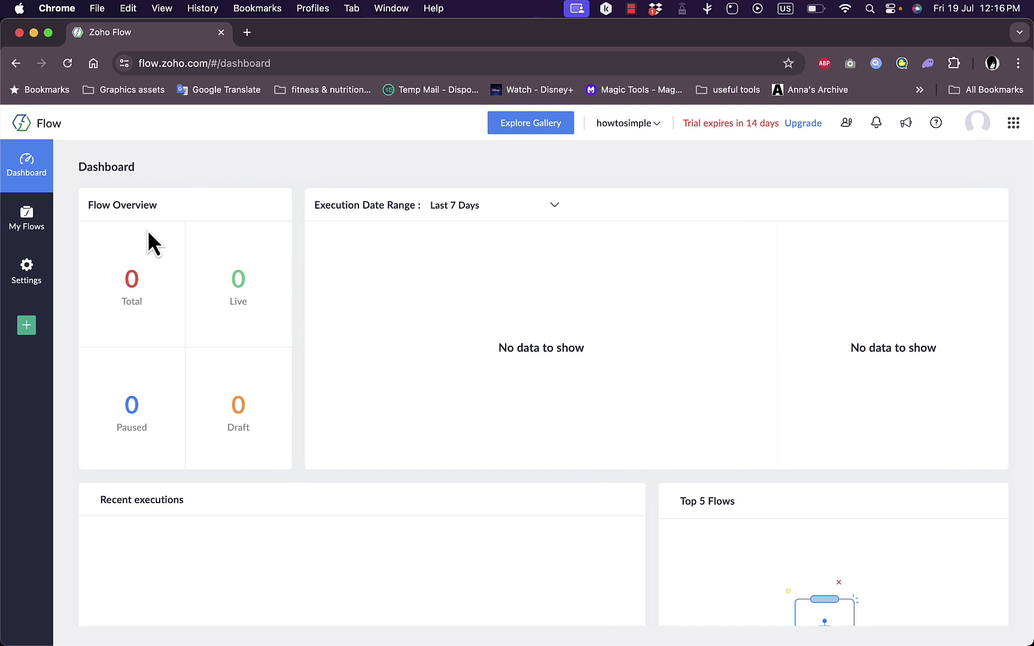
{"action": "scroll", "coordinate": [394, 352], "scroll_direction": "down", "scroll_amount": 5}
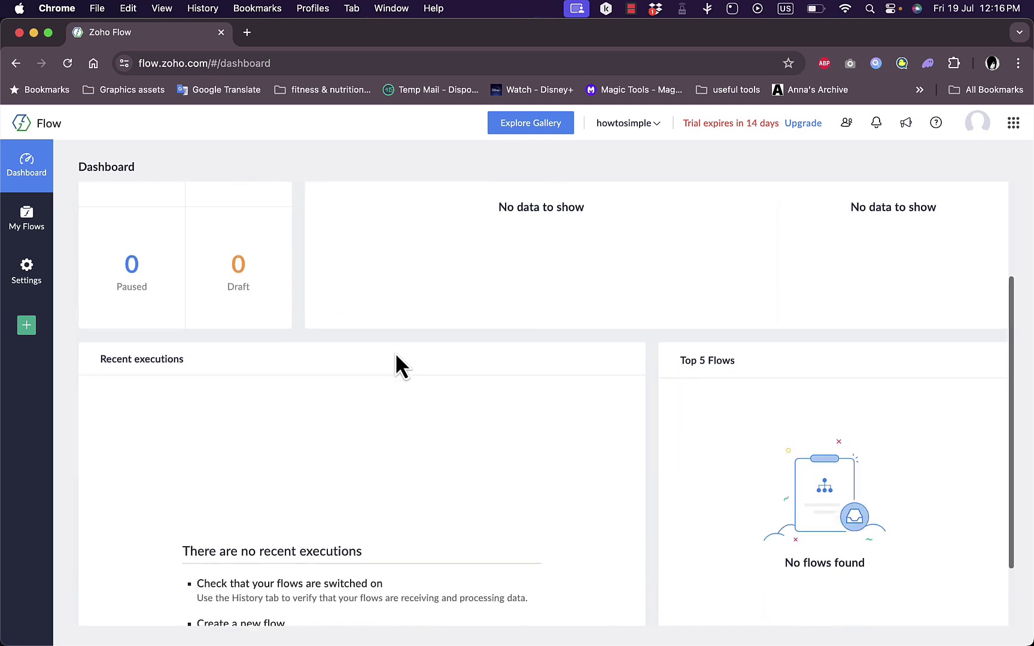
{"action": "scroll", "coordinate": [555, 406], "scroll_direction": "up", "scroll_amount": 5}
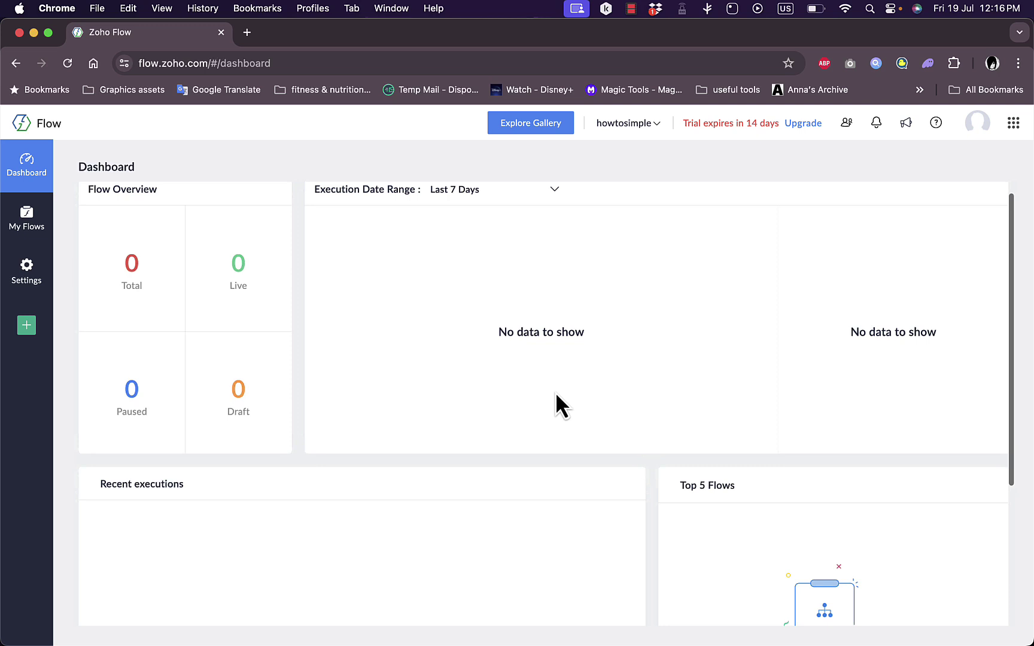
{"action": "left_click", "coordinate": [27, 226]}
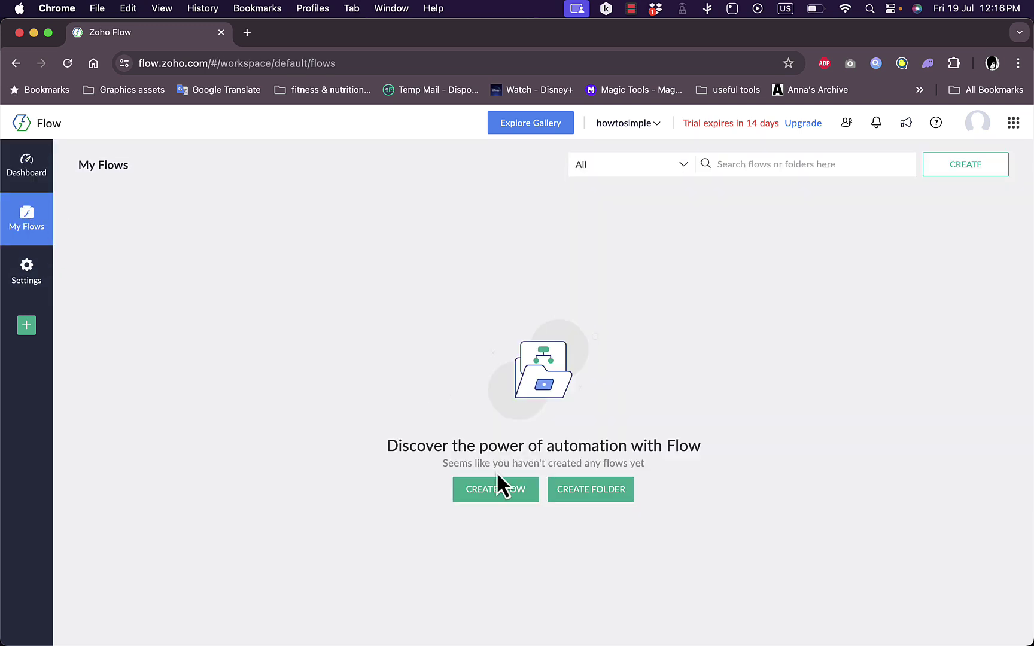
{"action": "left_click", "coordinate": [497, 490]}
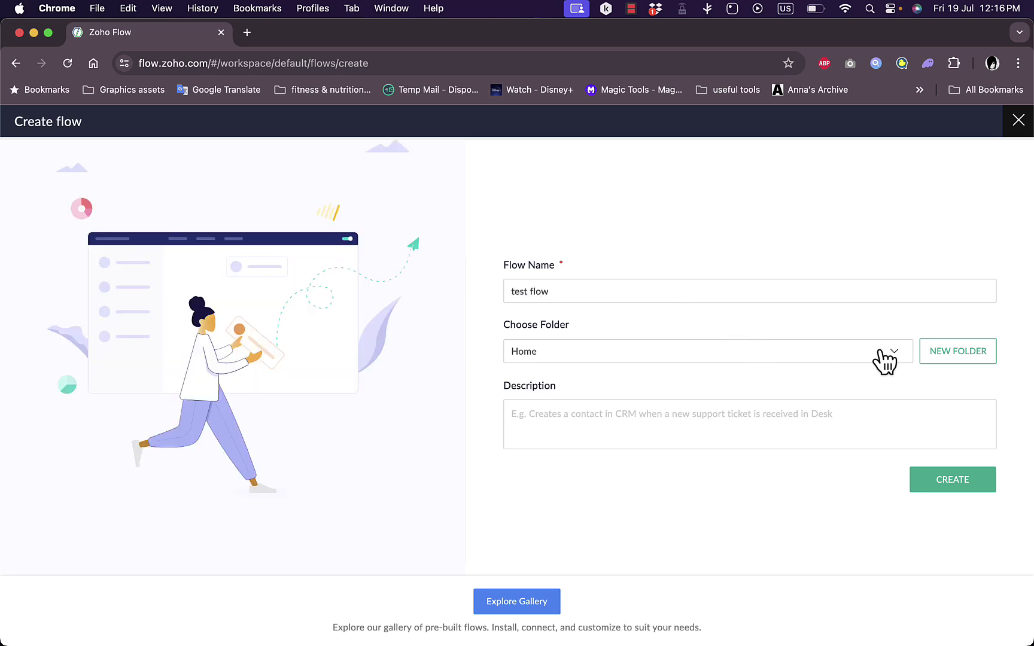
Leave the folder as Home and enter the description 'this is a test flow'.
{"action": "left_click", "coordinate": [903, 353]}
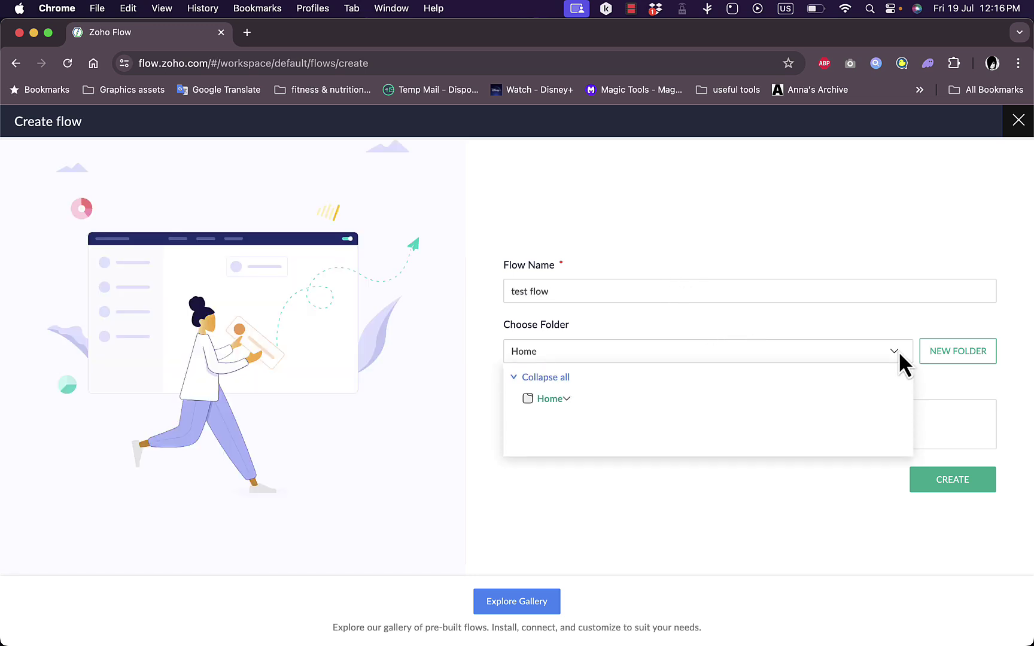
{"action": "left_click", "coordinate": [896, 354]}
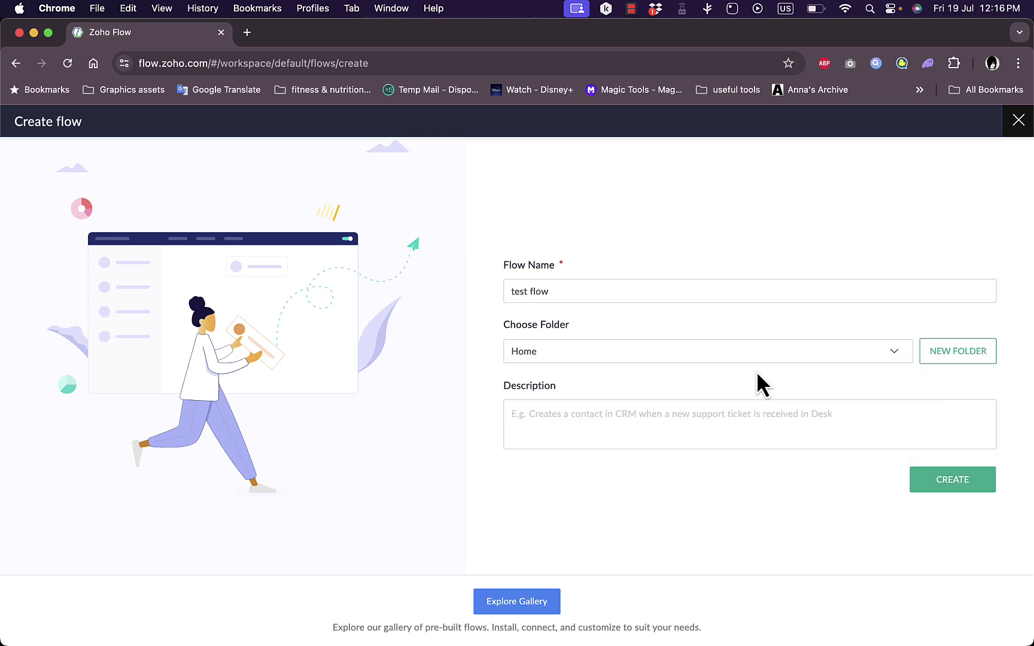
{"action": "type", "text": "this is a test flow"}
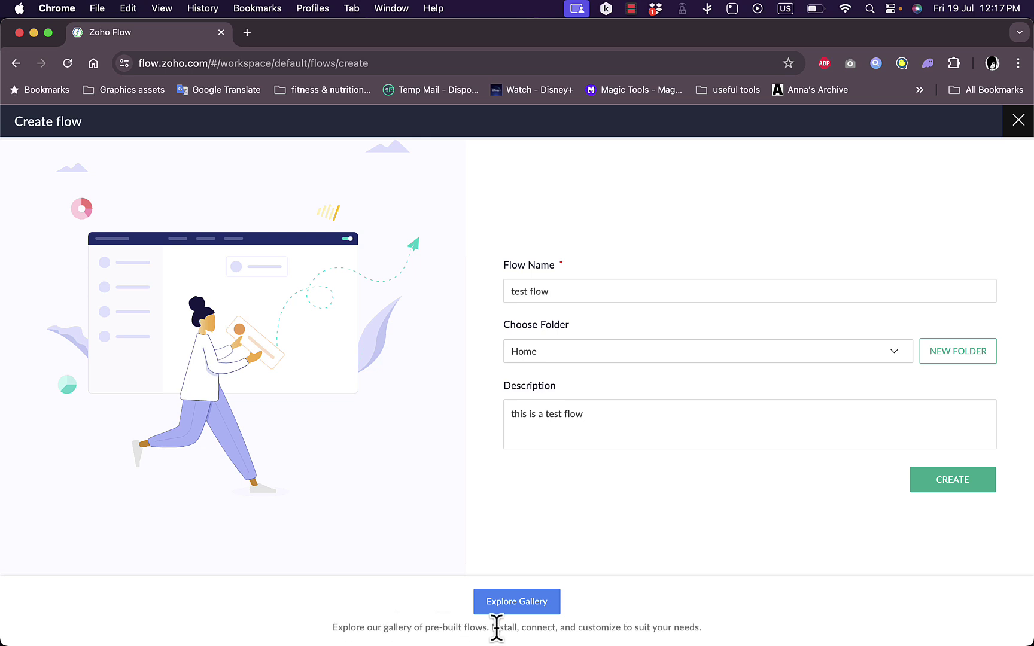
Go to the Explore Gallery and scroll down through its app tiles.
{"action": "left_click", "coordinate": [519, 607]}
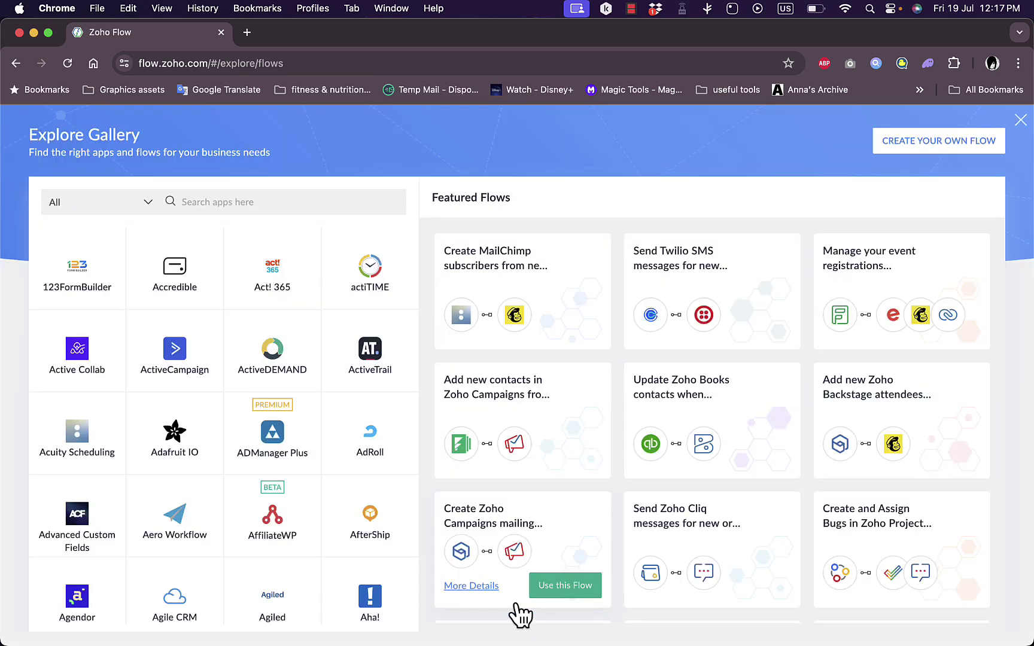
{"action": "scroll", "coordinate": [197, 461], "scroll_direction": "down", "scroll_amount": 3}
{"action": "scroll", "coordinate": [196, 462], "scroll_direction": "down", "scroll_amount": 5}
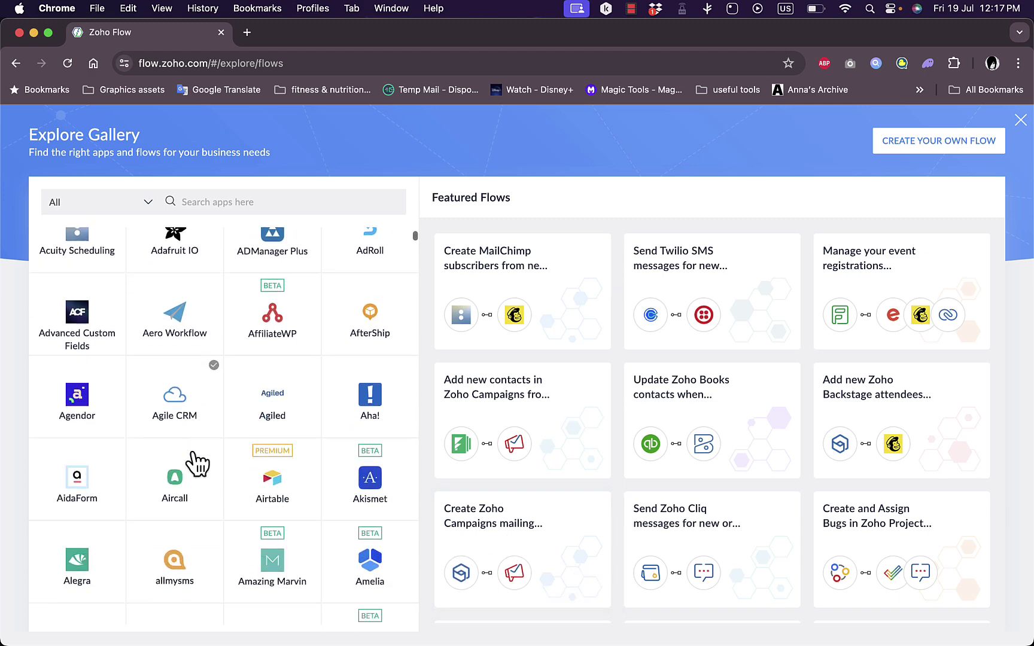
{"action": "scroll", "coordinate": [197, 461], "scroll_direction": "down", "scroll_amount": 10}
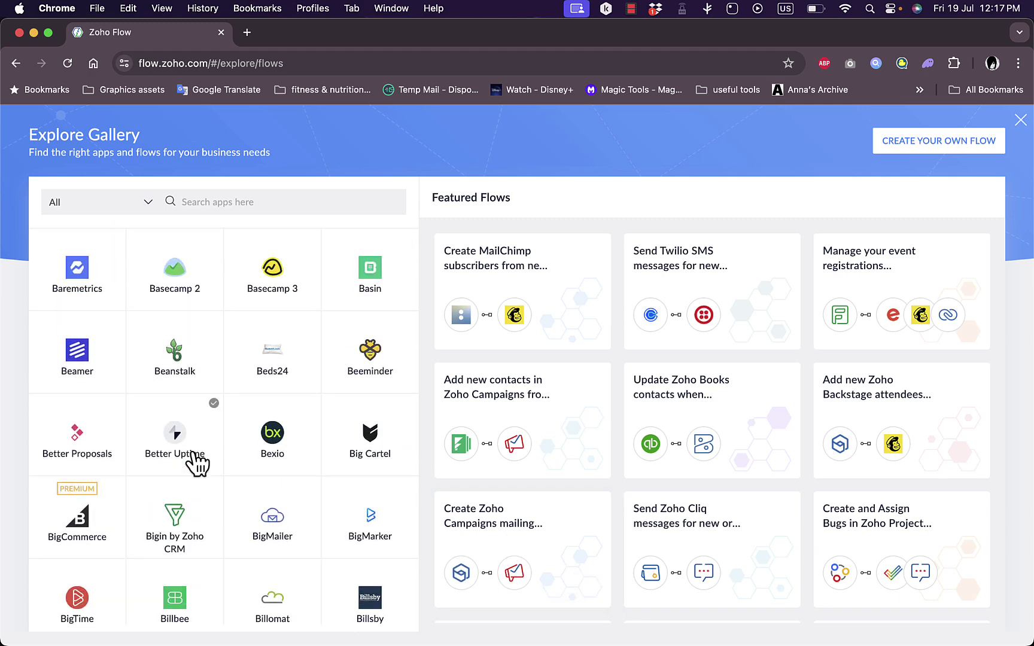
{"action": "scroll", "coordinate": [197, 461], "scroll_direction": "down", "scroll_amount": 7}
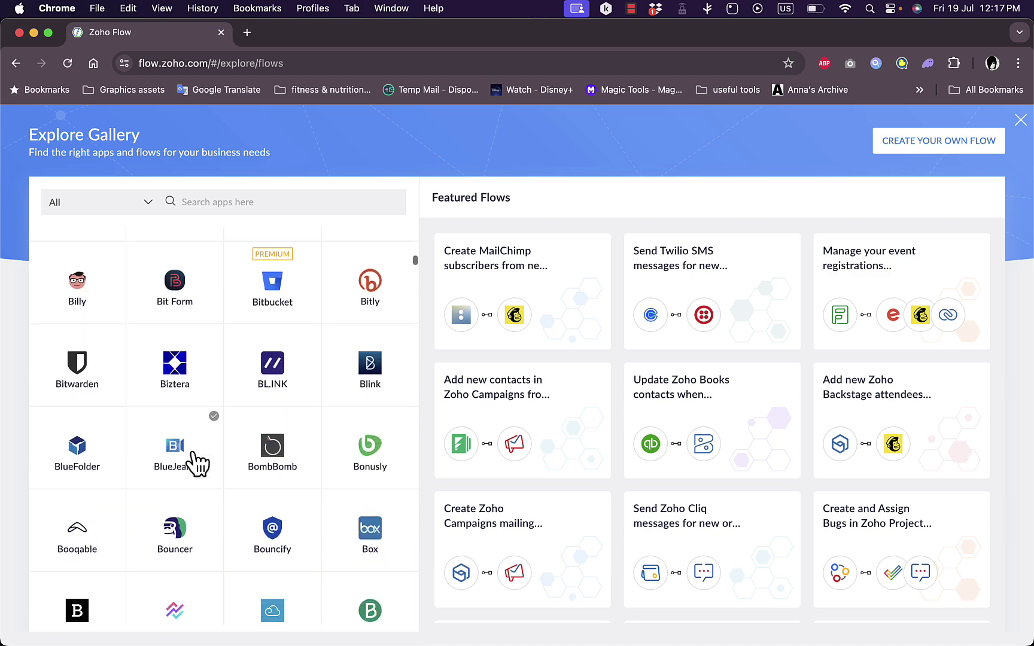
{"action": "scroll", "coordinate": [196, 461], "scroll_direction": "down", "scroll_amount": 12}
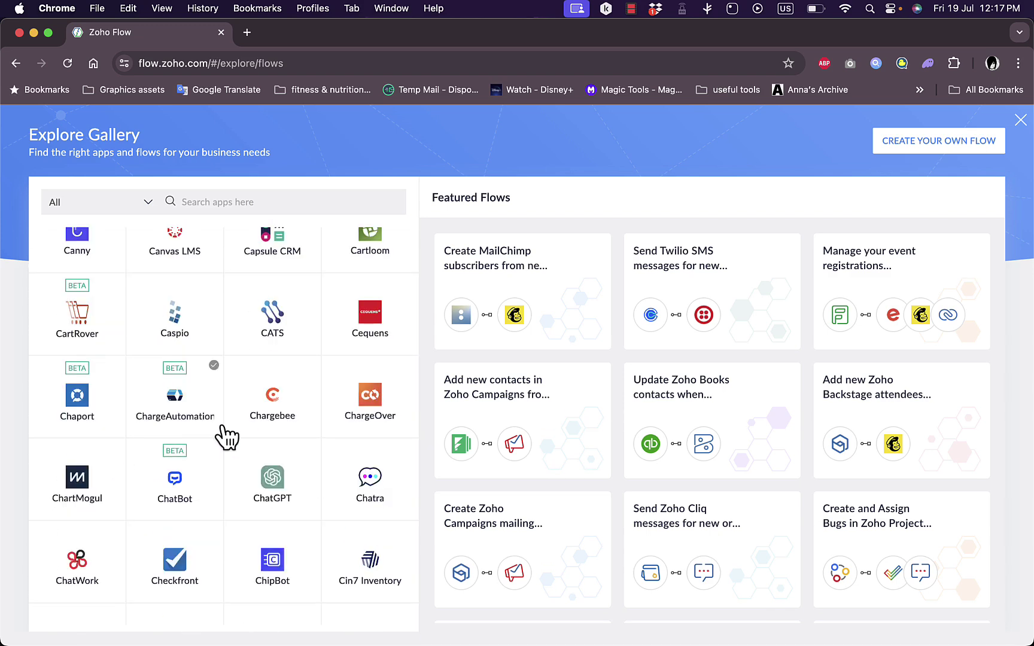
Add the ChatGPT filter and review the single Wordpress.org post template it leaves.
{"action": "left_click", "coordinate": [272, 478]}
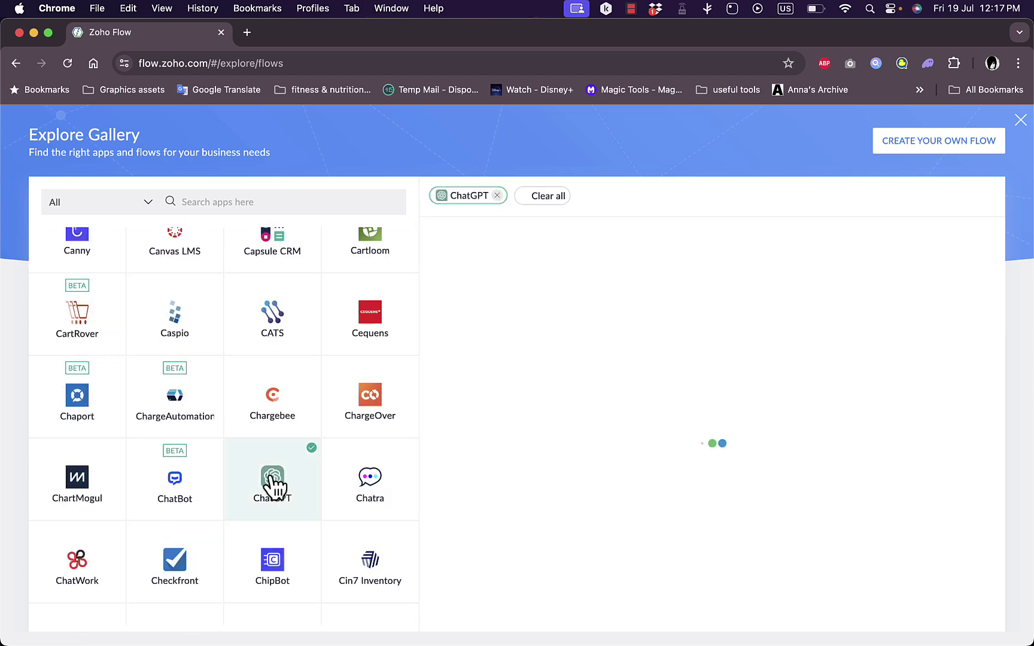
{"action": "mouse_move", "coordinate": [459, 295]}
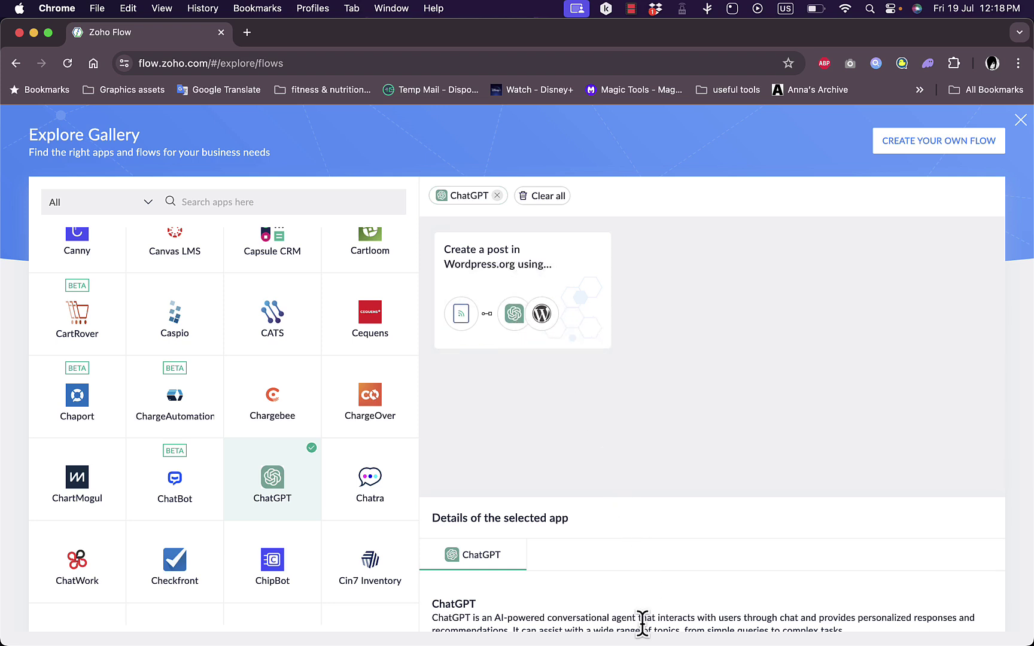
{"action": "scroll", "coordinate": [642, 622], "scroll_direction": "down", "scroll_amount": 5}
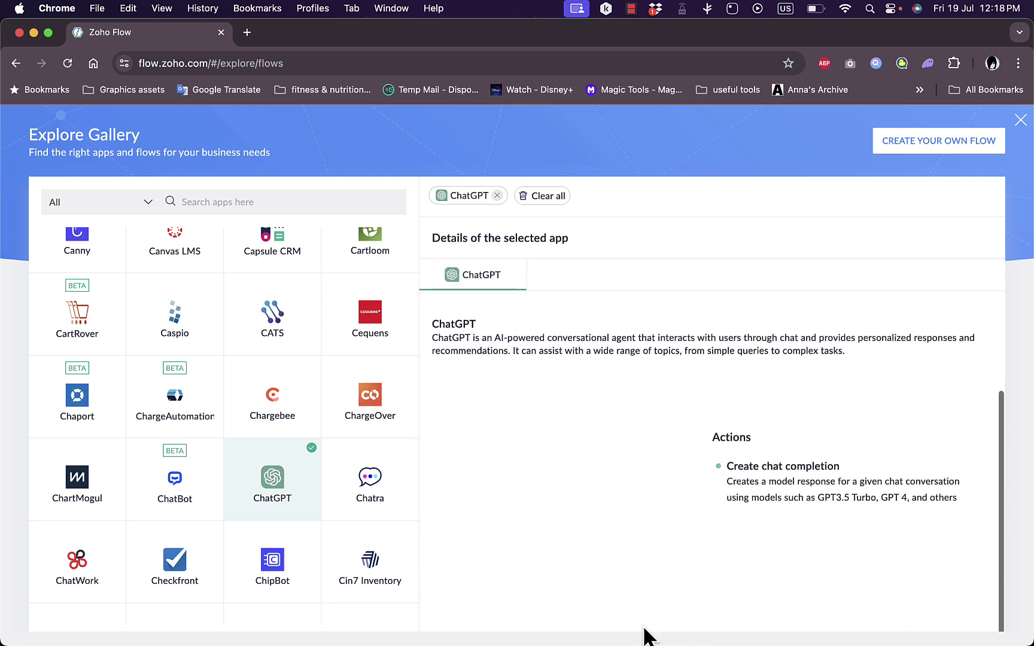
{"action": "scroll", "coordinate": [613, 461], "scroll_direction": "up", "scroll_amount": 5}
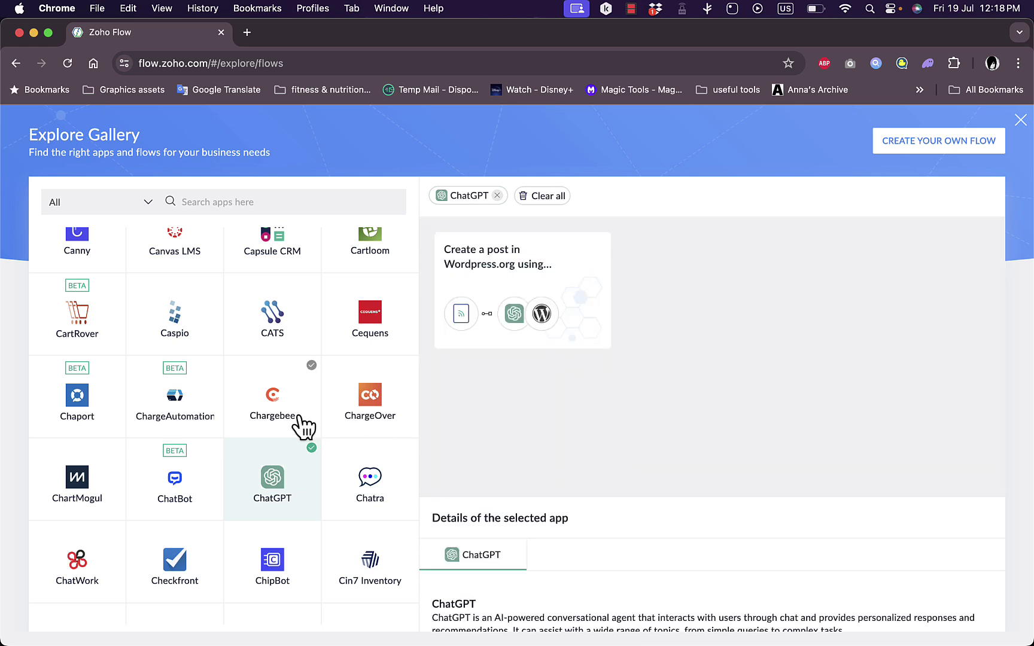
{"action": "scroll", "coordinate": [302, 427], "scroll_direction": "down", "scroll_amount": 2}
{"action": "scroll", "coordinate": [303, 427], "scroll_direction": "down", "scroll_amount": 5}
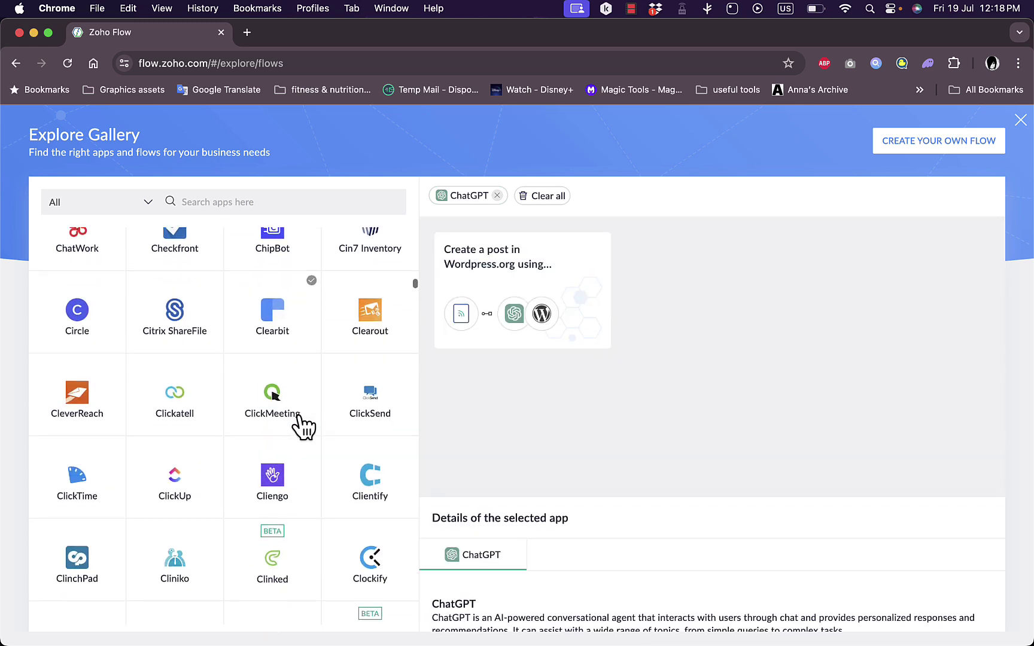
{"action": "scroll", "coordinate": [303, 427], "scroll_direction": "down", "scroll_amount": 2}
{"action": "scroll", "coordinate": [303, 427], "scroll_direction": "down", "scroll_amount": 4}
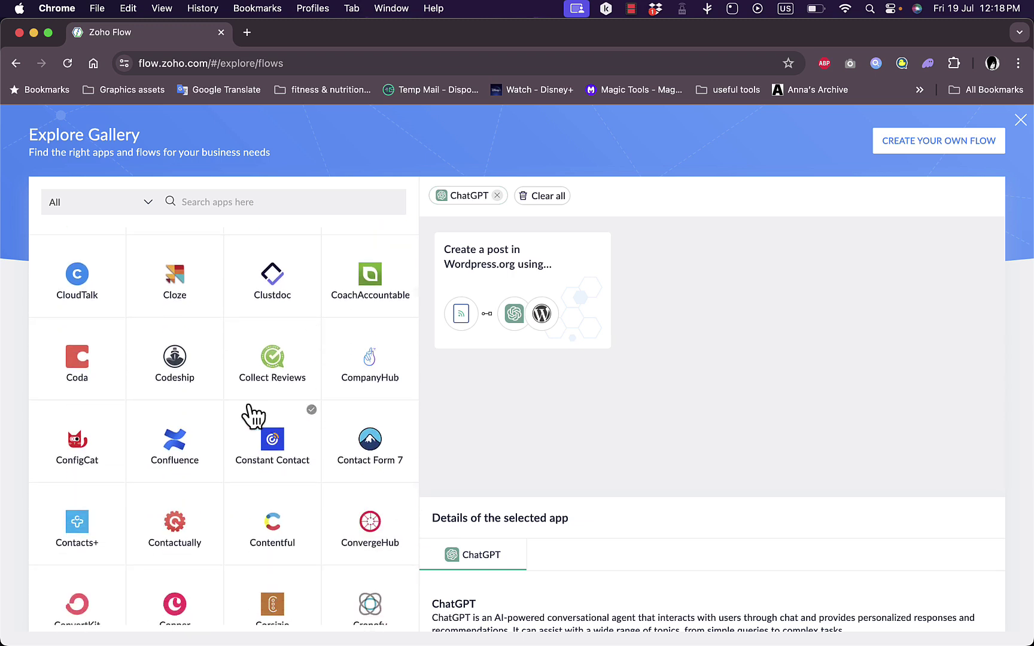
{"action": "scroll", "coordinate": [180, 448], "scroll_direction": "down", "scroll_amount": 2}
{"action": "scroll", "coordinate": [179, 447], "scroll_direction": "down", "scroll_amount": 20}
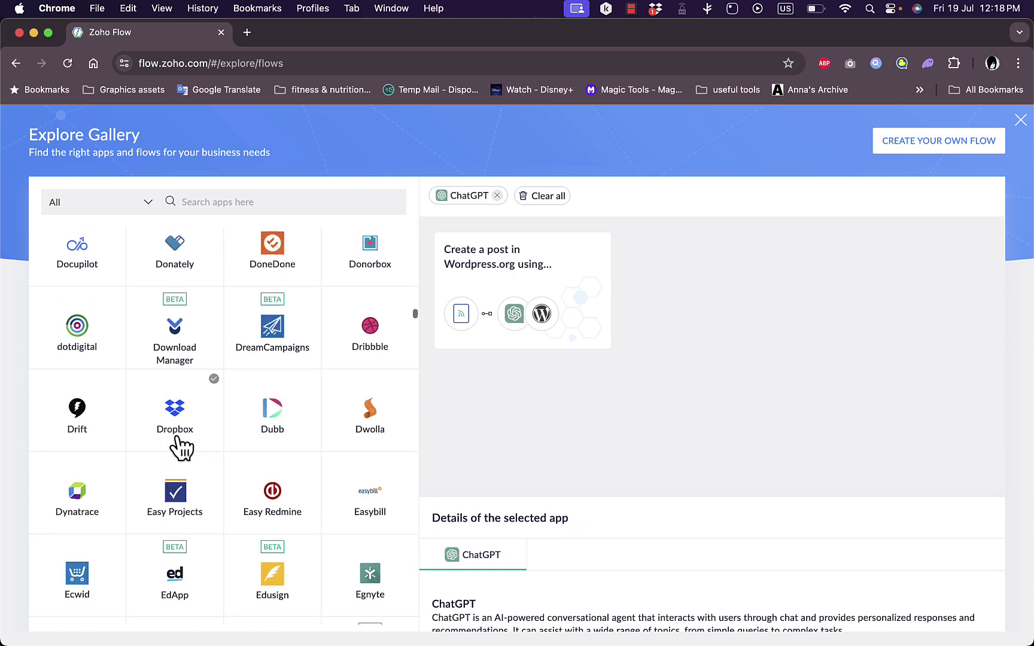
Add the Dropbox filter and scroll its details panel to its Triggers and Actions.
{"action": "left_click", "coordinate": [181, 398]}
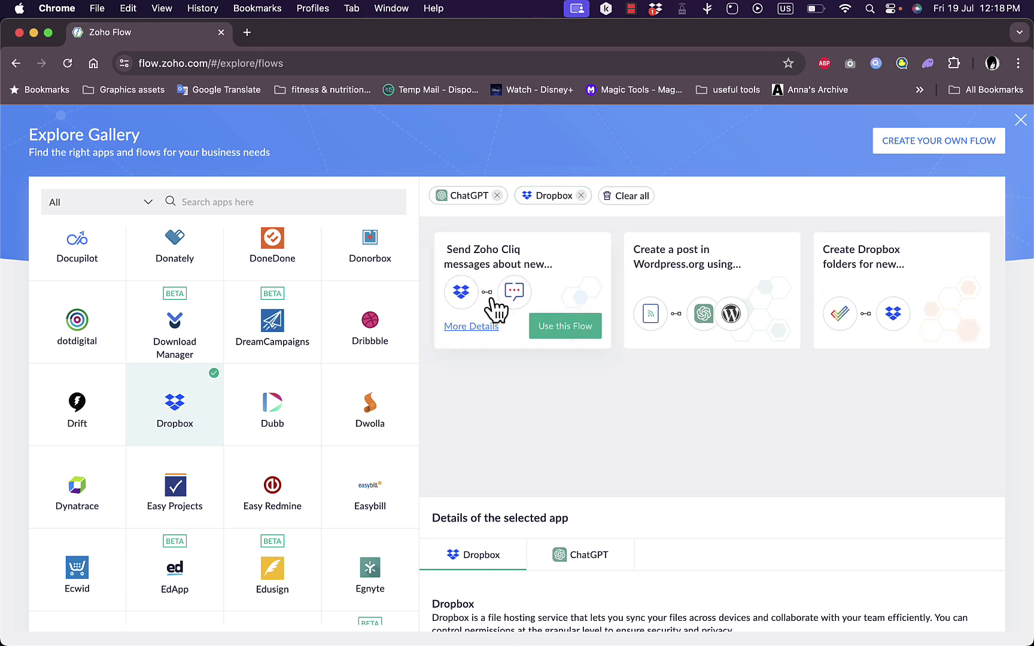
{"action": "mouse_move", "coordinate": [521, 310]}
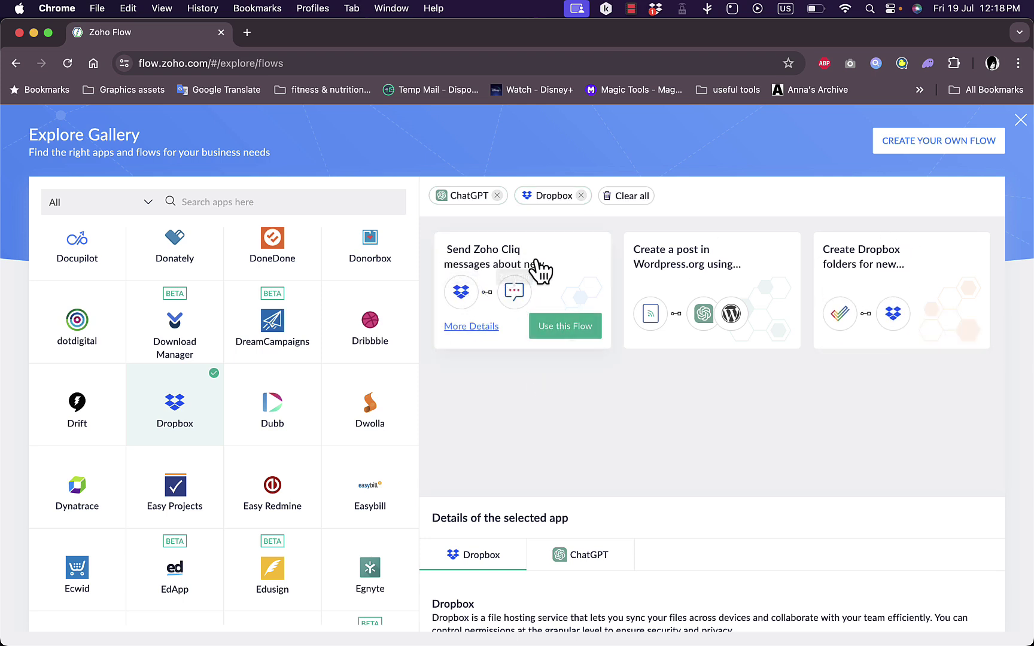
{"action": "mouse_move", "coordinate": [836, 258]}
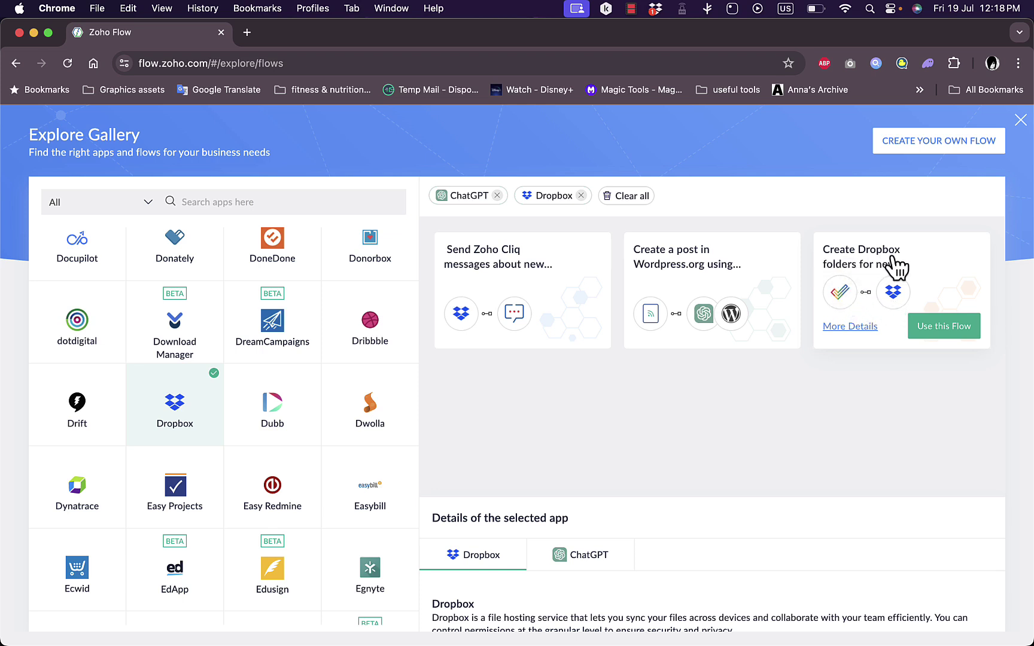
{"action": "scroll", "coordinate": [558, 441], "scroll_direction": "down", "scroll_amount": 2}
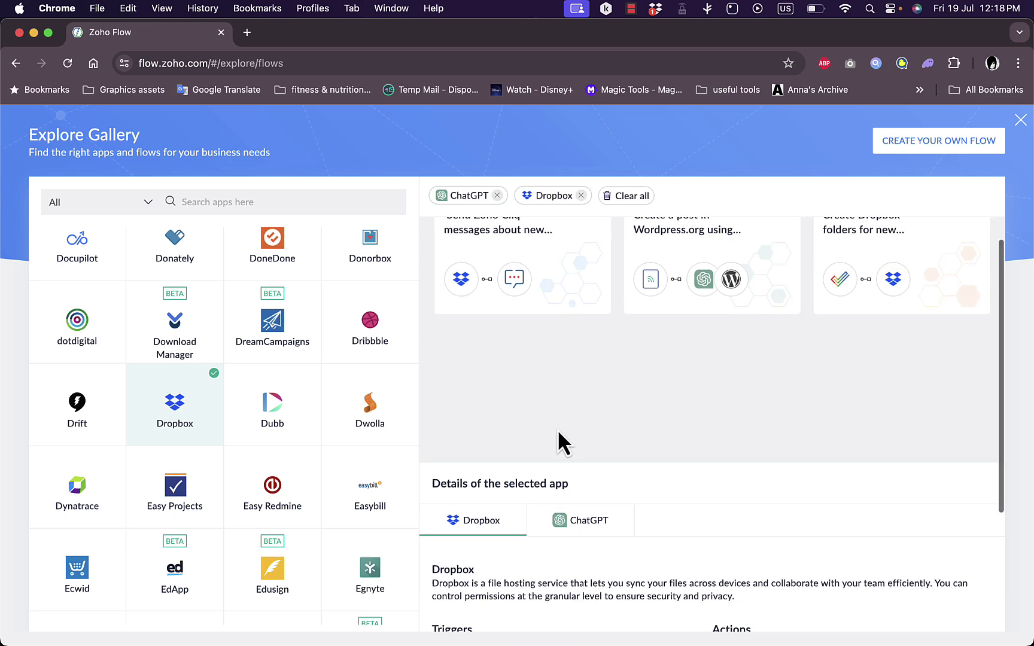
{"action": "scroll", "coordinate": [558, 432], "scroll_direction": "down", "scroll_amount": 3}
{"action": "scroll", "coordinate": [520, 277], "scroll_direction": "up", "scroll_amount": 5}
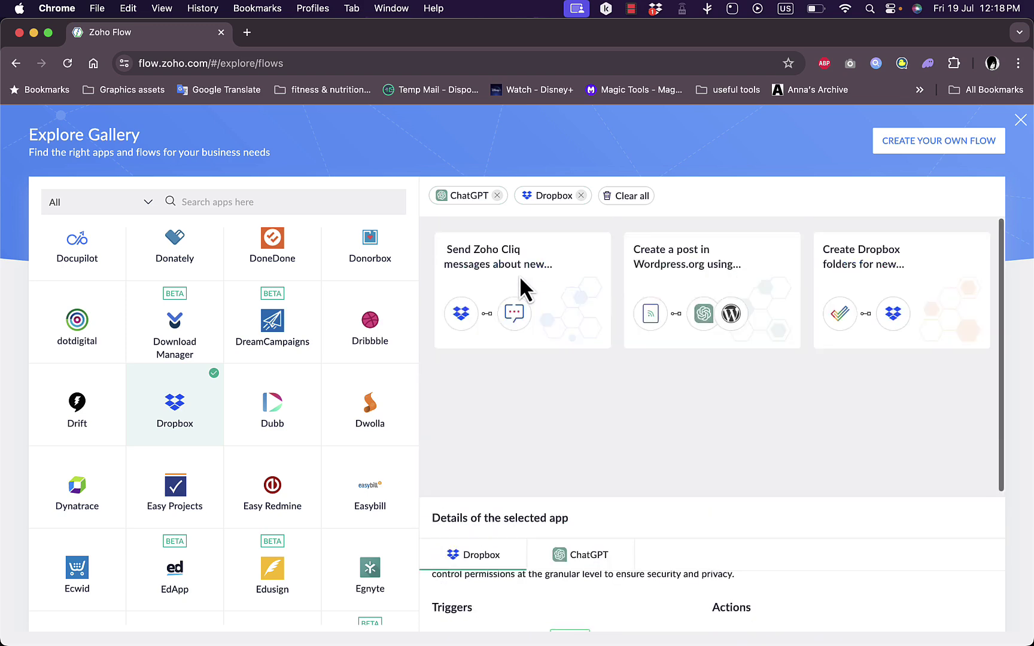
{"action": "scroll", "coordinate": [503, 359], "scroll_direction": "down", "scroll_amount": 5}
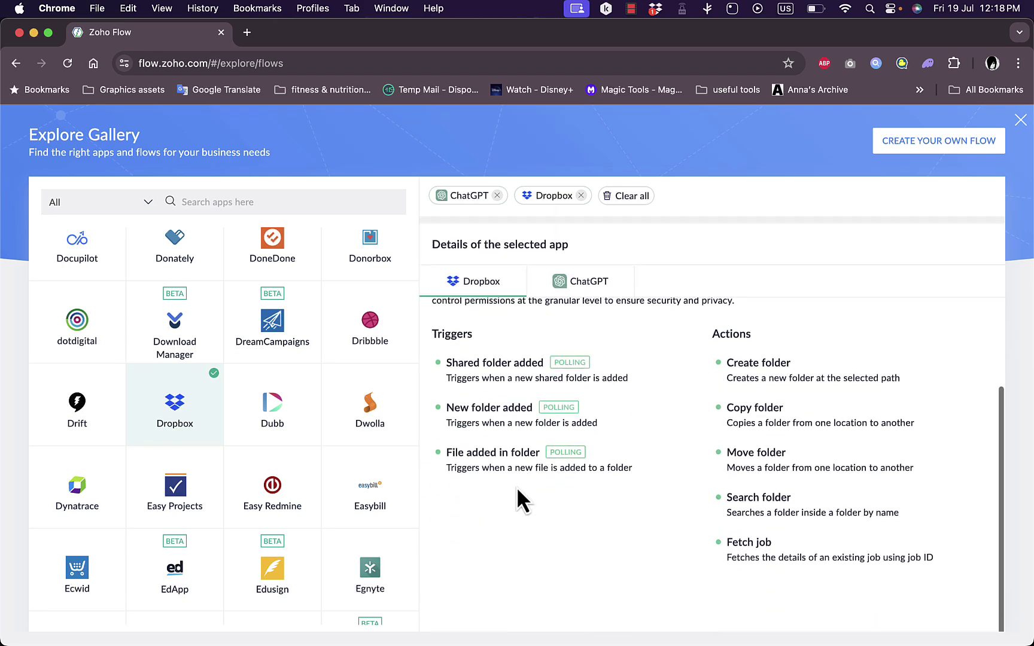
{"action": "scroll", "coordinate": [516, 487], "scroll_direction": "up", "scroll_amount": 5}
Scroll the app grid down toward the Frame.io tile.
{"action": "scroll", "coordinate": [517, 487], "scroll_direction": "down", "scroll_amount": 5}
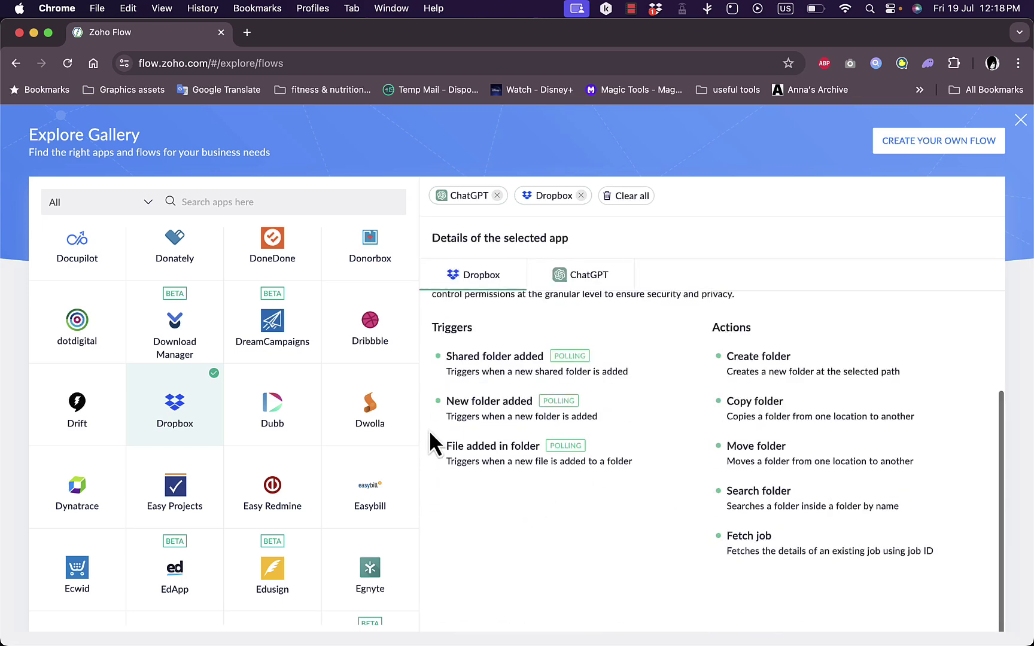
{"action": "scroll", "coordinate": [429, 432], "scroll_direction": "up", "scroll_amount": 2}
{"action": "scroll", "coordinate": [254, 455], "scroll_direction": "down", "scroll_amount": 8}
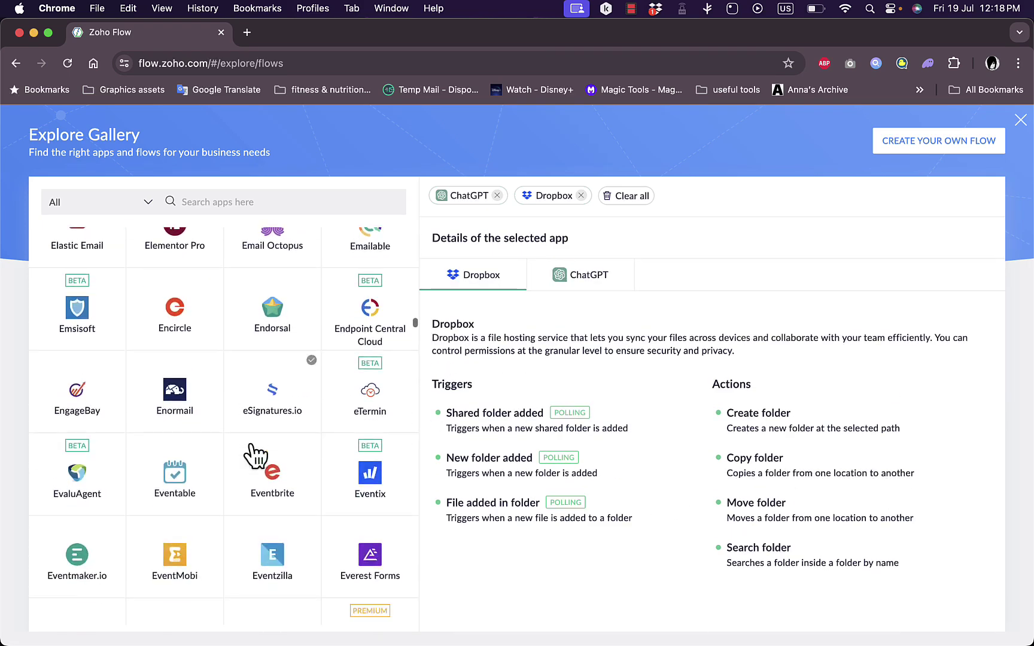
{"action": "scroll", "coordinate": [255, 456], "scroll_direction": "down", "scroll_amount": 6}
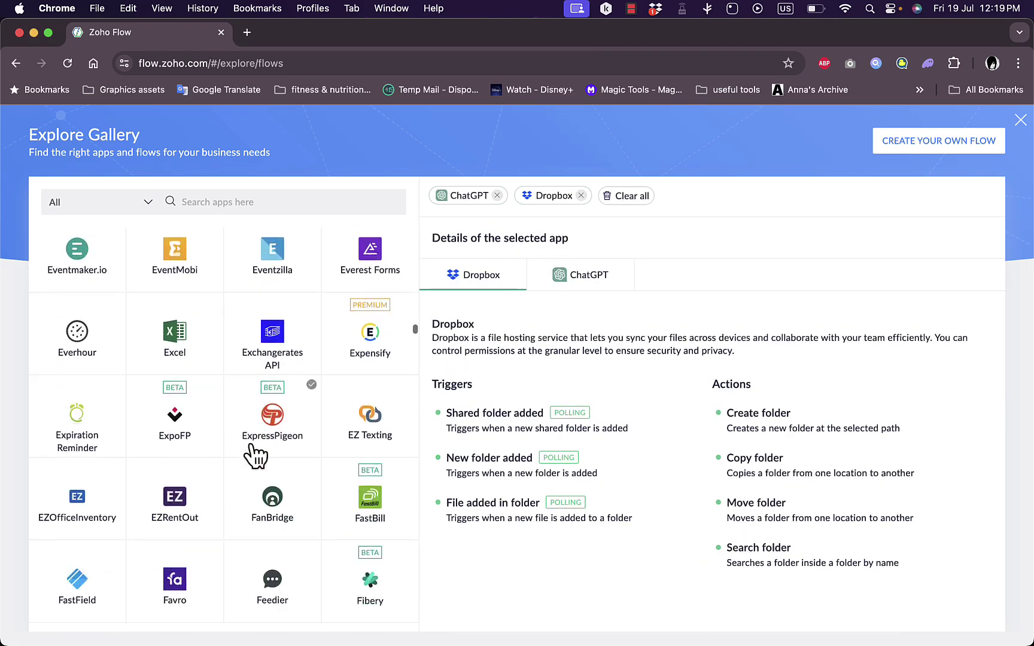
{"action": "scroll", "coordinate": [256, 456], "scroll_direction": "down", "scroll_amount": 4}
{"action": "scroll", "coordinate": [255, 456], "scroll_direction": "up", "scroll_amount": 3}
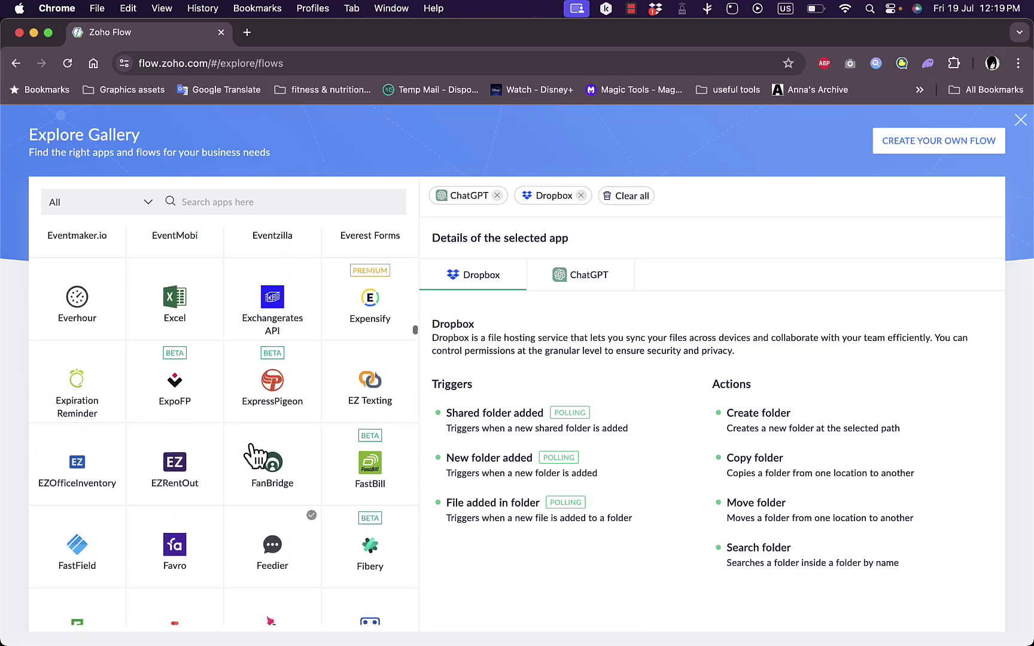
{"action": "scroll", "coordinate": [255, 456], "scroll_direction": "down", "scroll_amount": 10}
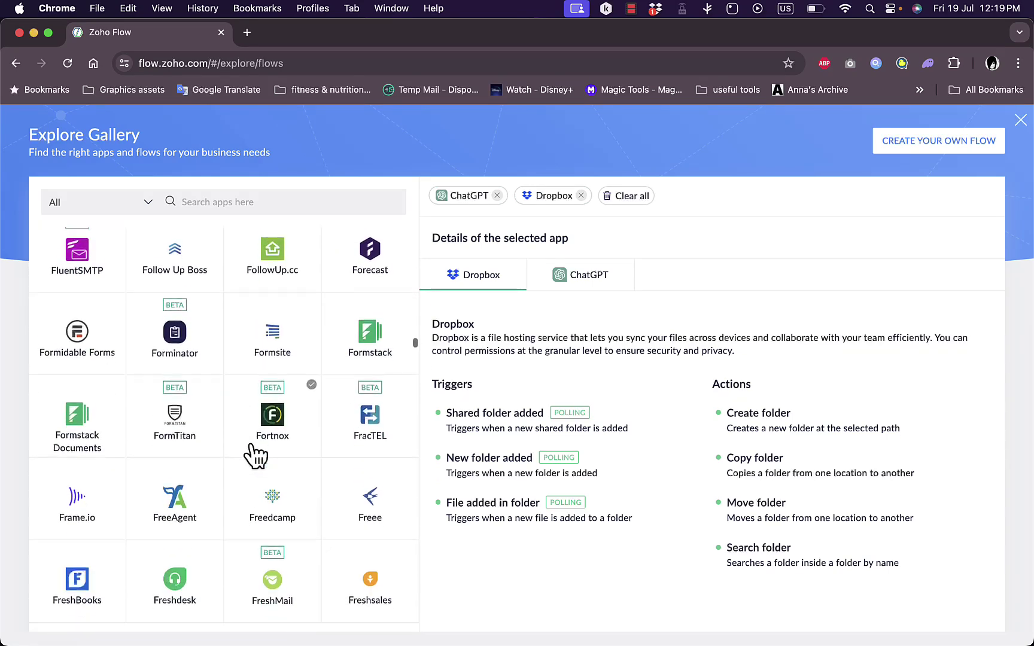
{"action": "scroll", "coordinate": [255, 456], "scroll_direction": "down", "scroll_amount": 1}
Add the Frame.io filter and use the 'Create a new project in Frame.io' template.
{"action": "left_click", "coordinate": [90, 465]}
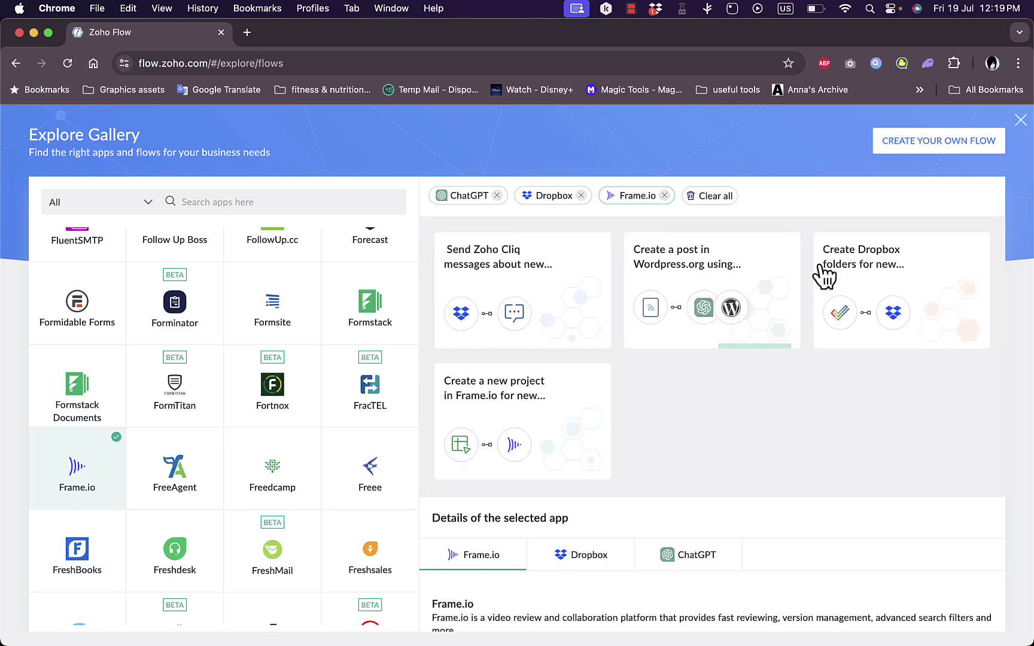
{"action": "mouse_move", "coordinate": [487, 387]}
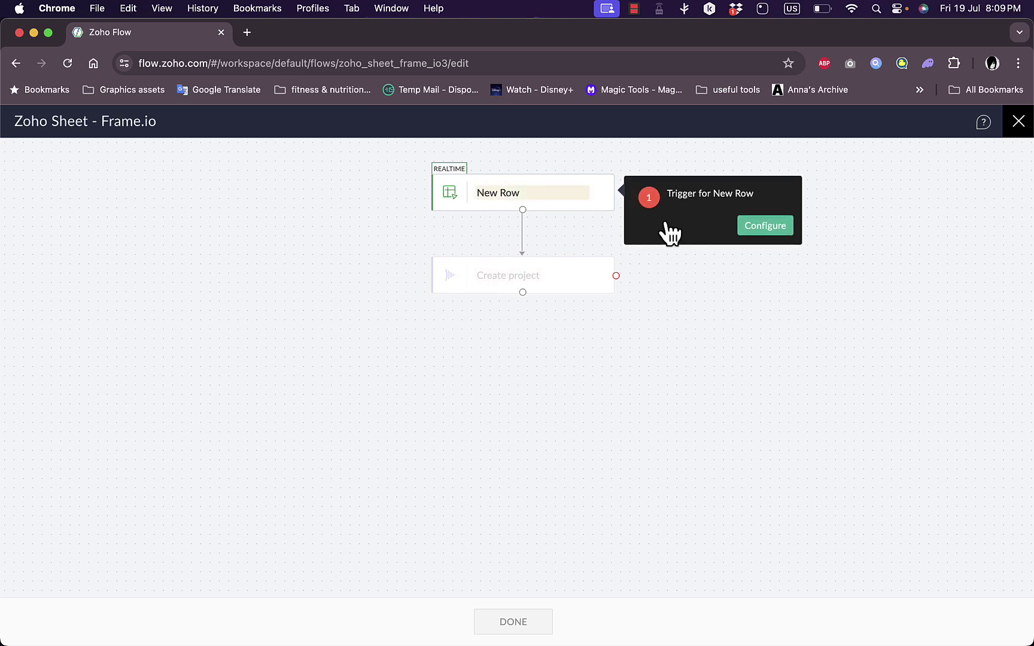
Configure New Row with spreadsheet Net Worth Finder and worksheet Net Worth, then confirm the changes.
{"action": "left_click", "coordinate": [766, 230]}
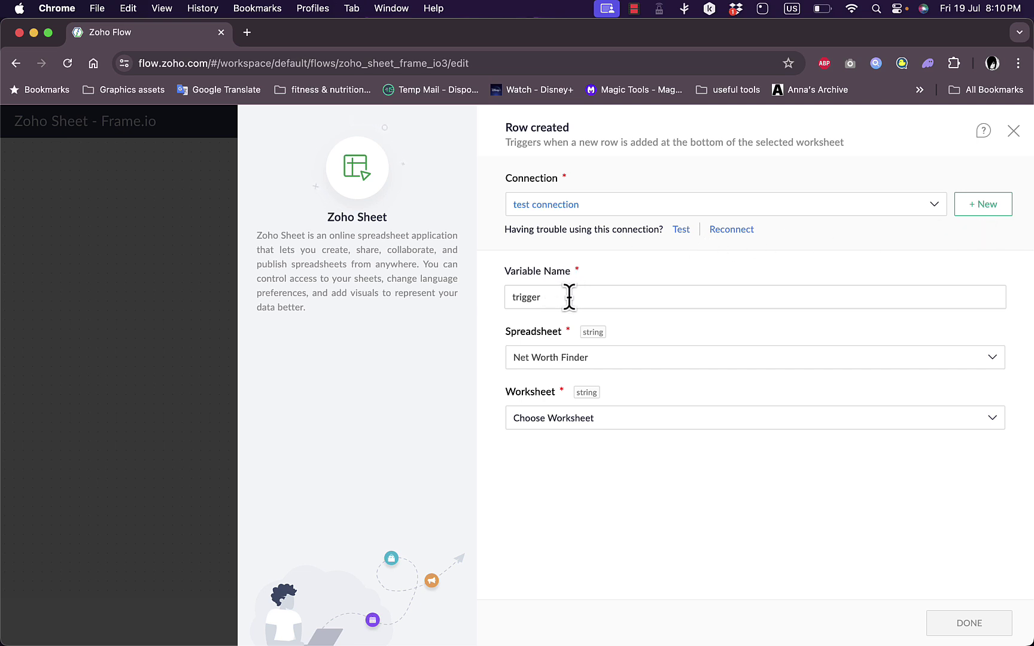
{"action": "left_click", "coordinate": [610, 366]}
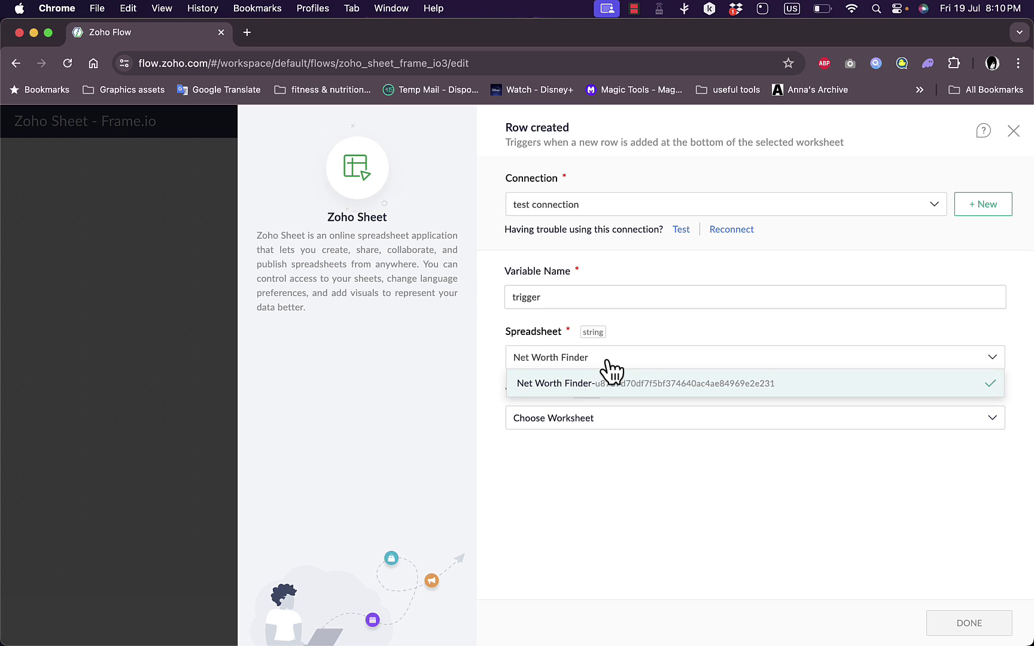
{"action": "left_click", "coordinate": [634, 382]}
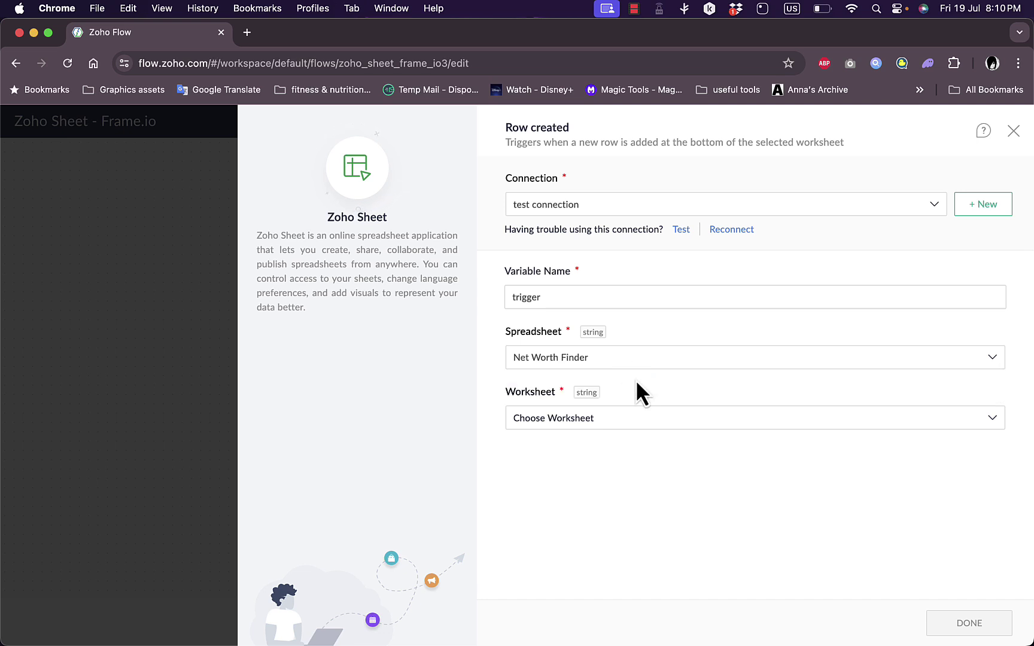
{"action": "left_click", "coordinate": [648, 418]}
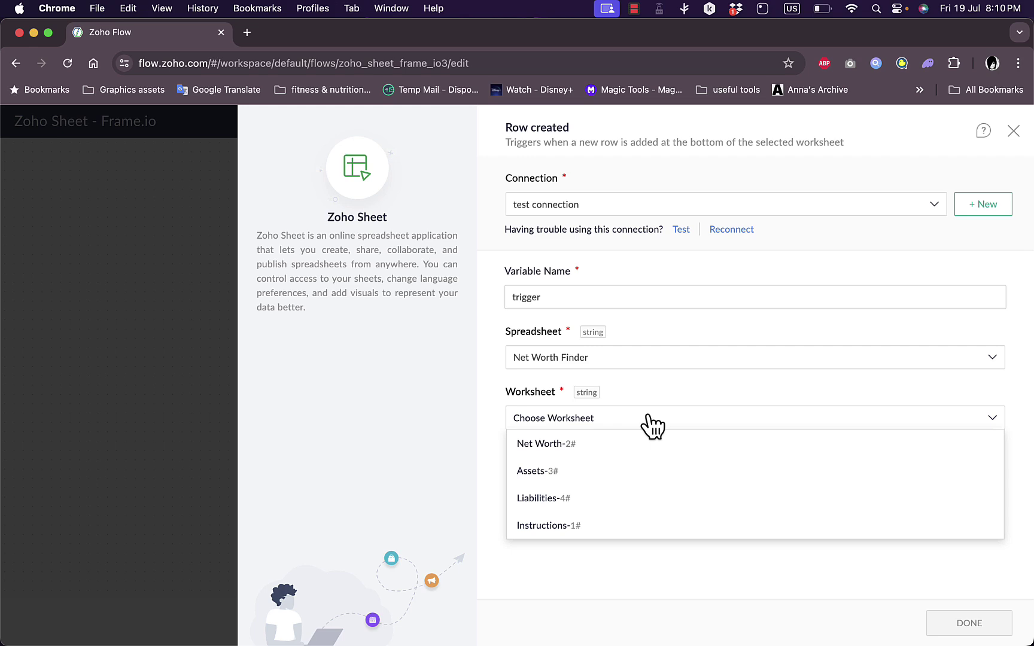
{"action": "left_click", "coordinate": [550, 448]}
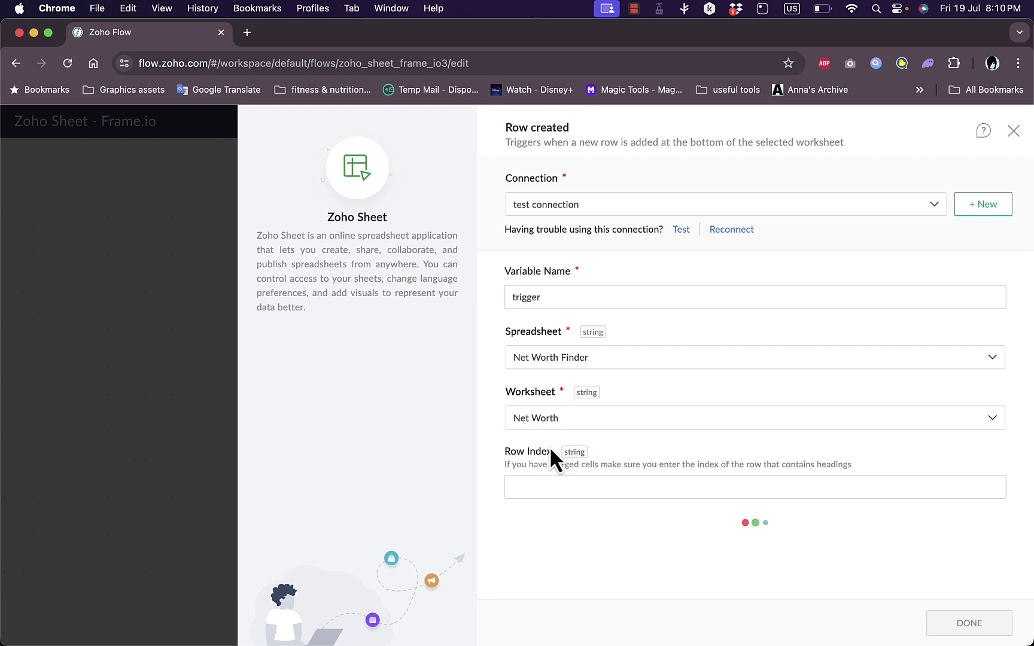
{"action": "left_click", "coordinate": [956, 622]}
{"action": "left_click", "coordinate": [561, 407]}
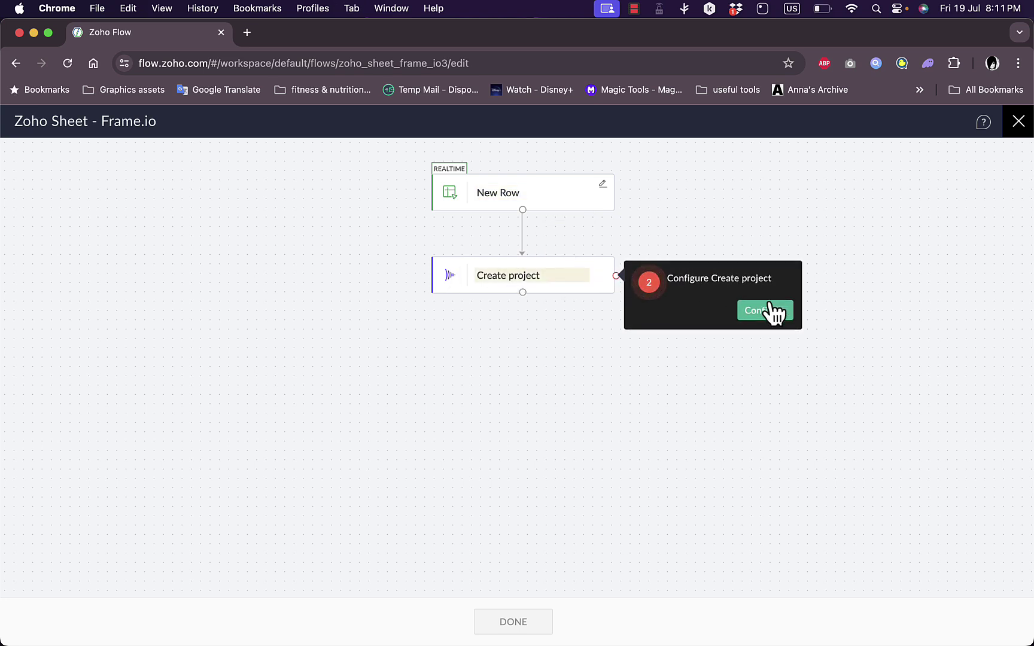
Configure the Create project action, starting a Frame.io developer-token connection, then cancel it.
{"action": "left_click", "coordinate": [775, 315]}
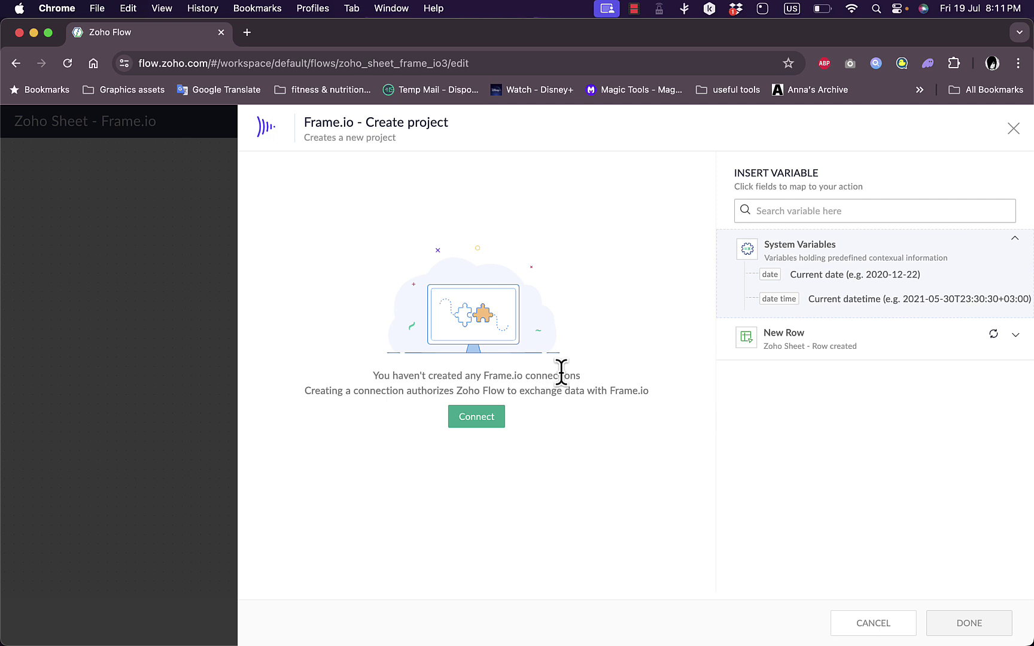
{"action": "left_click", "coordinate": [488, 426]}
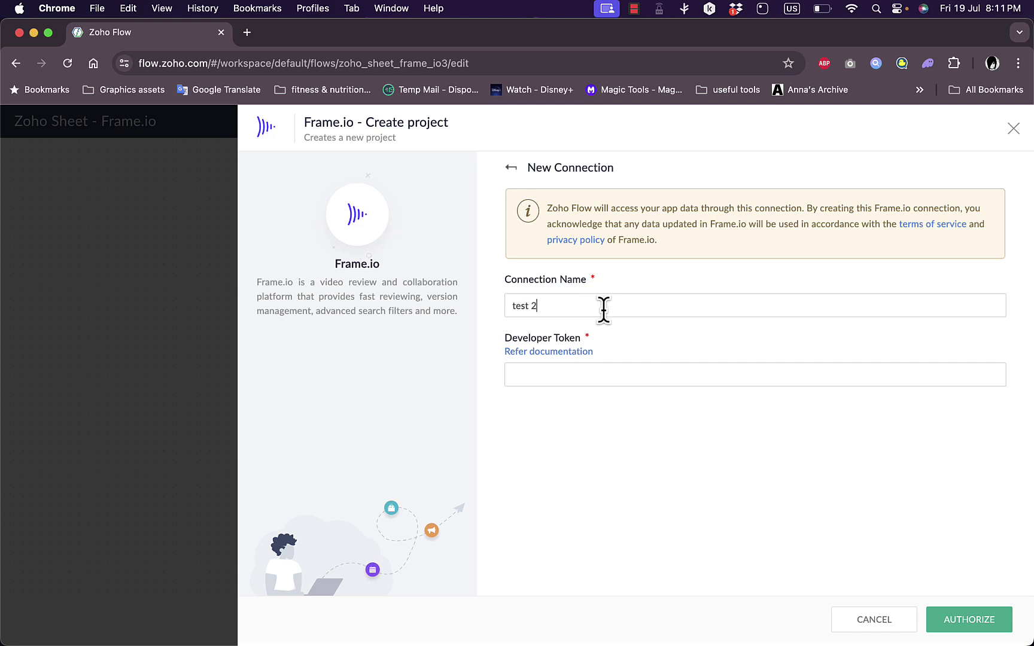
{"action": "left_click", "coordinate": [720, 366]}
{"action": "left_click", "coordinate": [873, 620]}
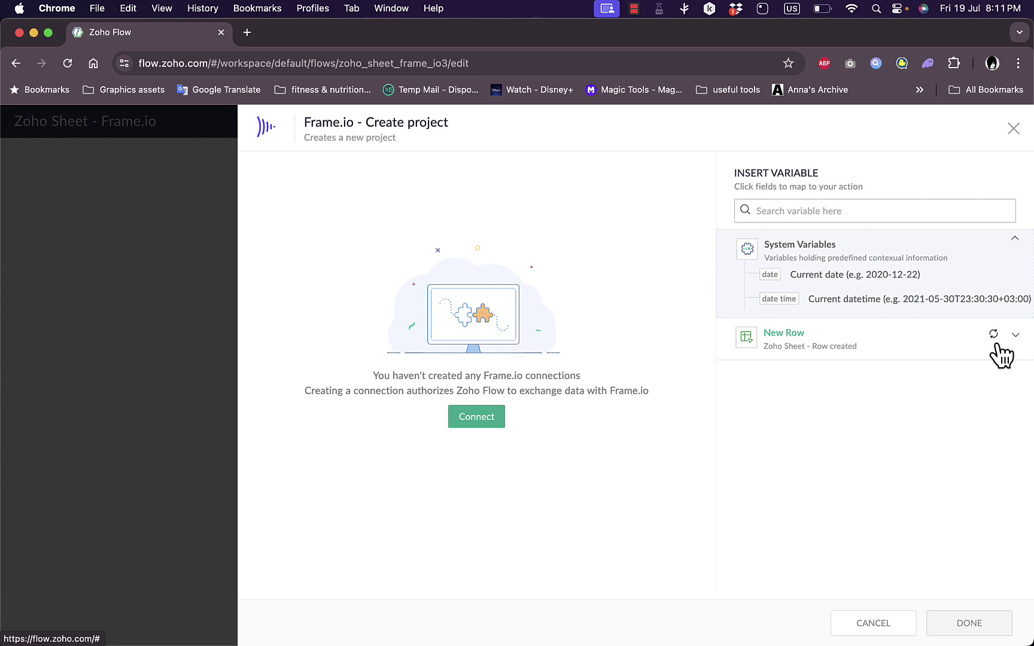
Collapse and re-expand the System Variables list, then filter the variable search with 'system'.
{"action": "left_click", "coordinate": [1015, 240]}
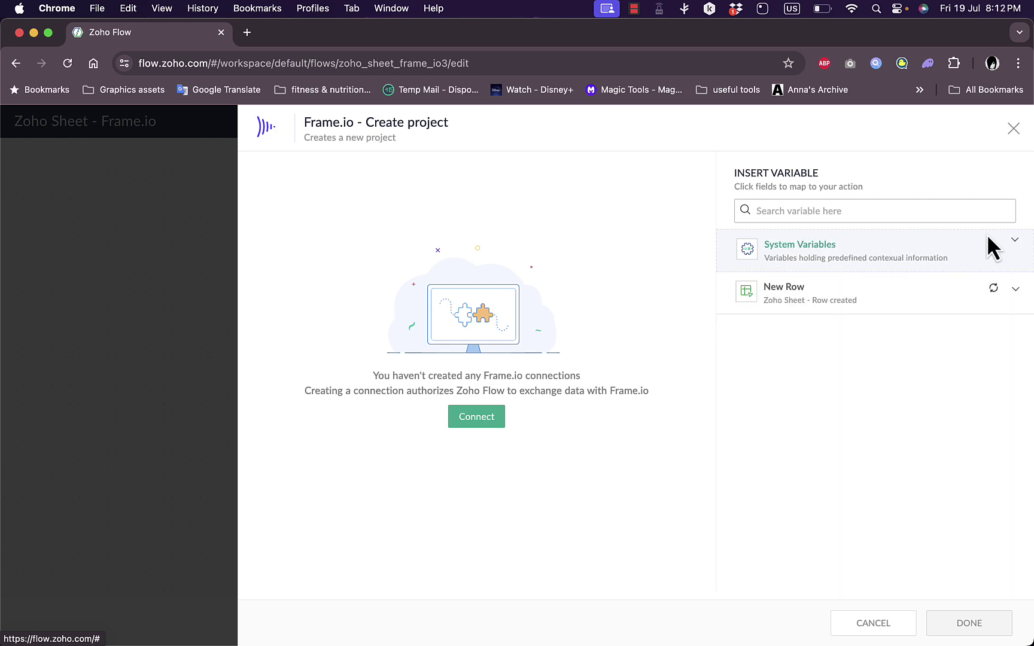
{"action": "left_click", "coordinate": [1014, 241]}
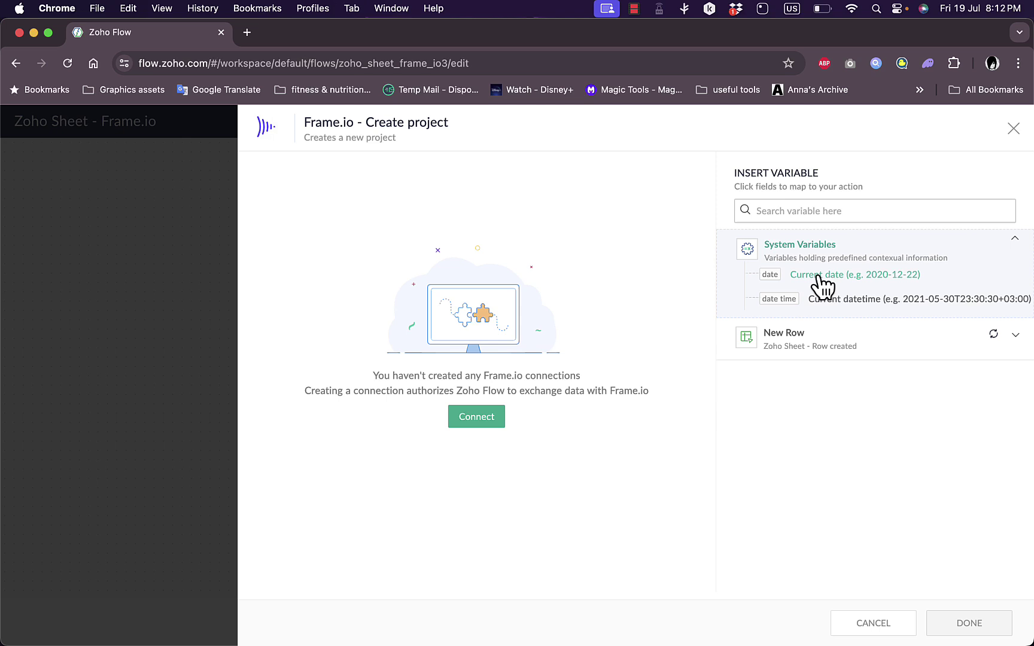
{"action": "left_click", "coordinate": [1017, 240]}
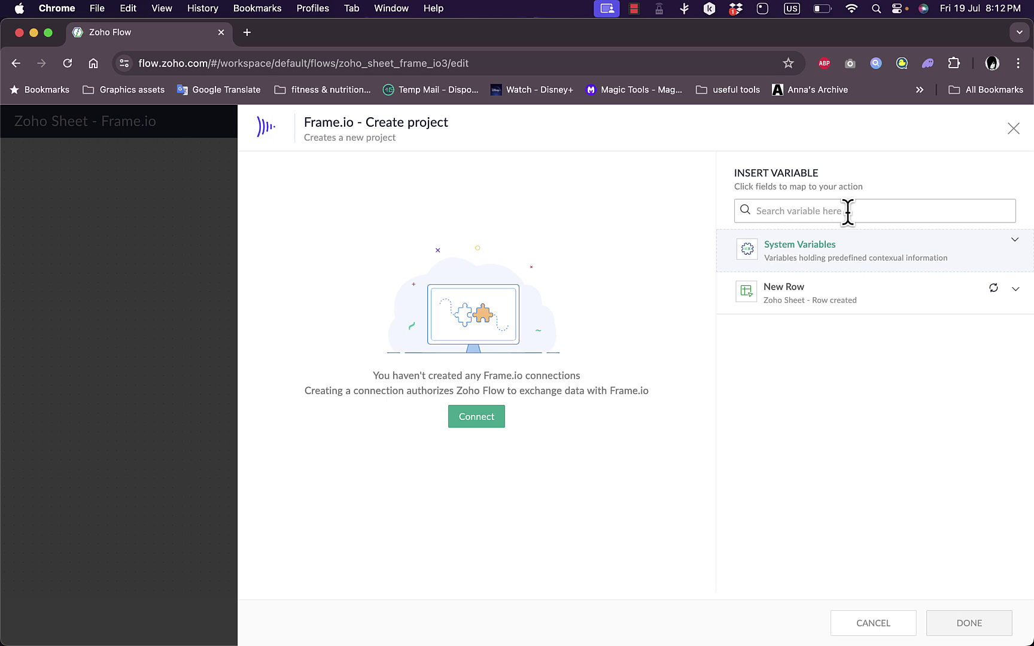
{"action": "type", "text": "system"}
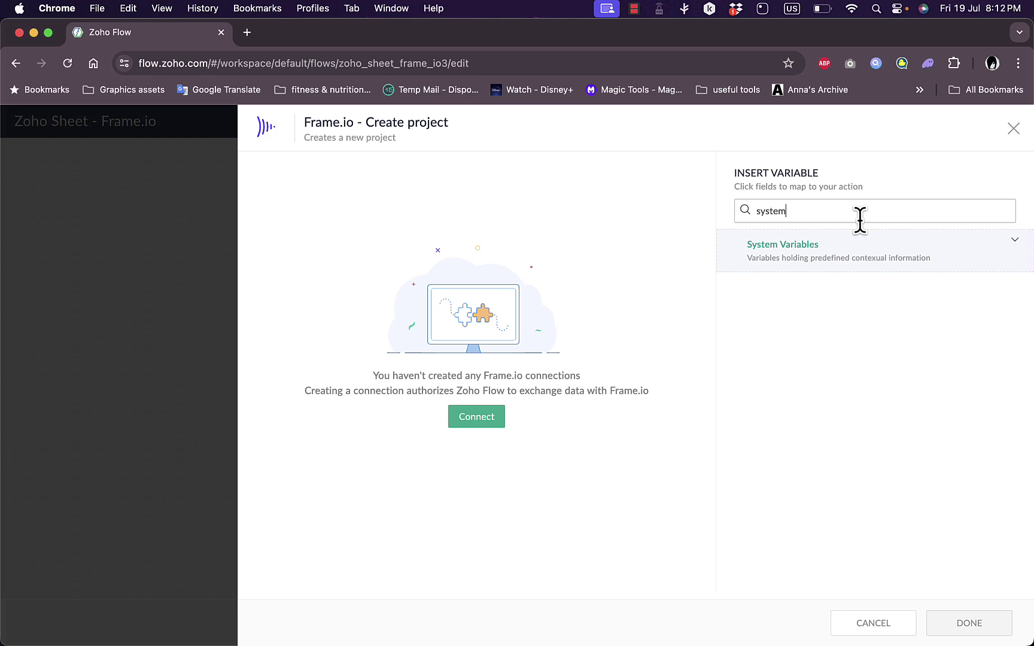
{"action": "type", "text": "tim"}
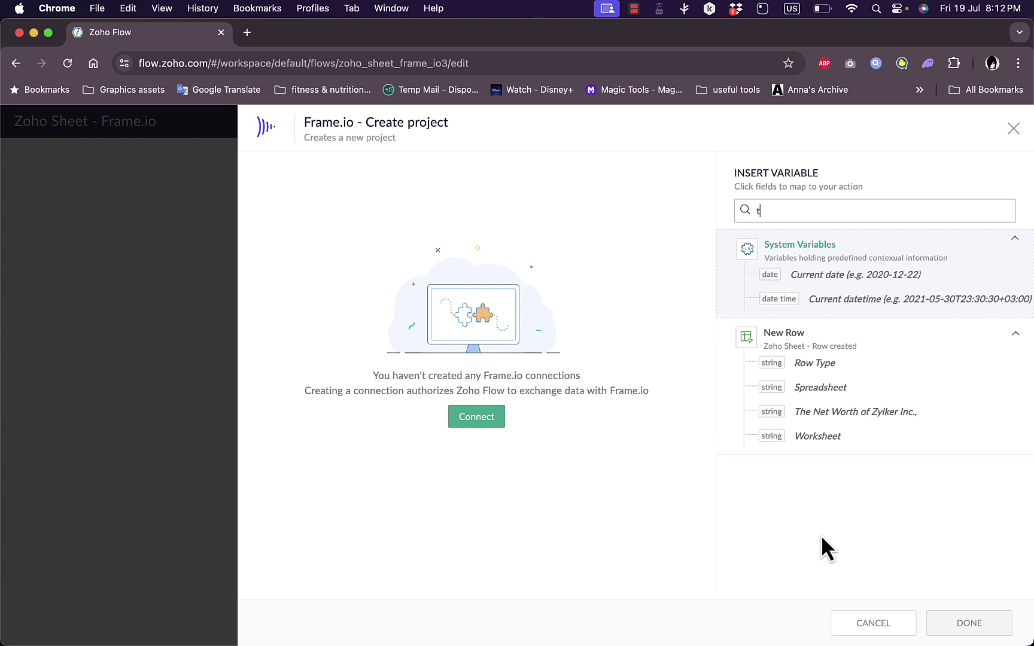
Cancel the Frame.io Create project panel to return to the flow canvas.
{"action": "left_click", "coordinate": [871, 625]}
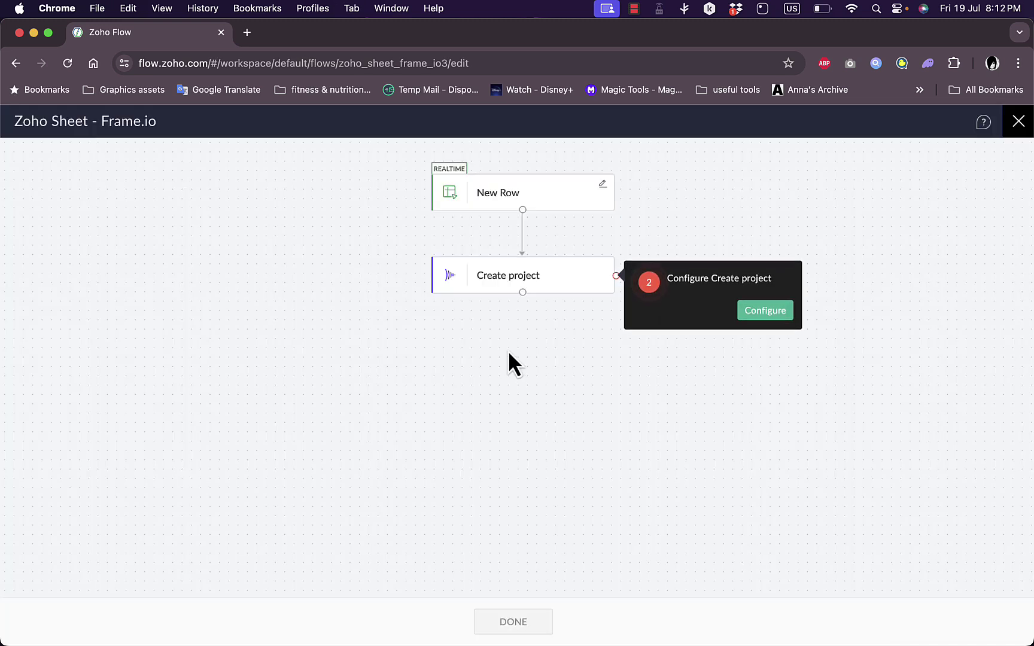